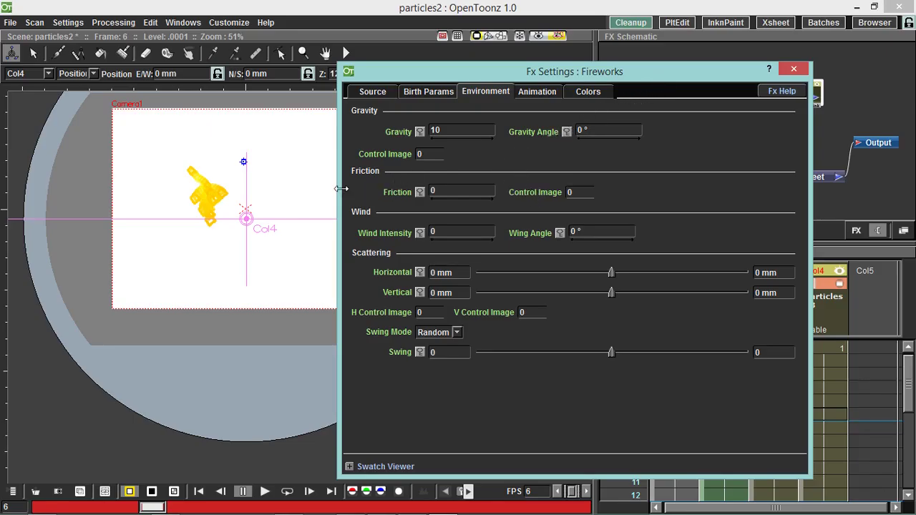
Narrow the Fireworks Fx Settings window and move it clear of the FX Schematic
left_click_drag(342, 189, 369, 185)
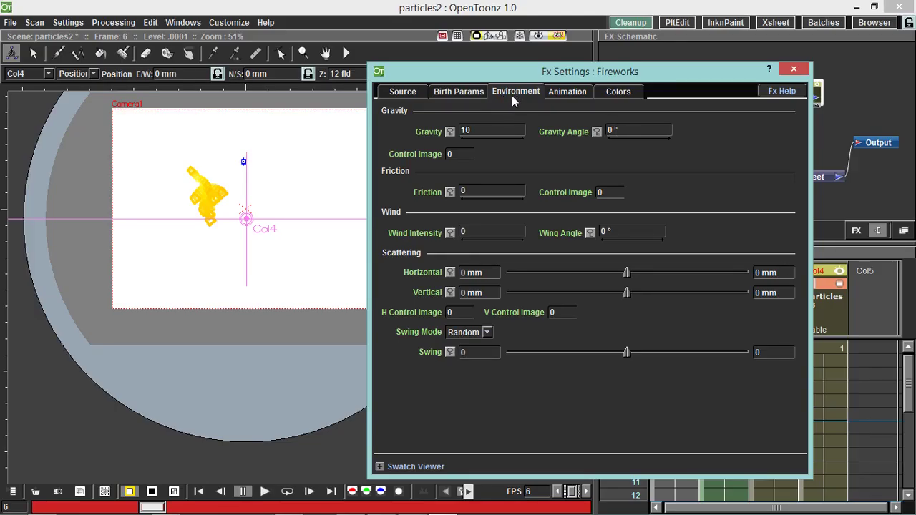
left_click_drag(554, 76, 391, 101)
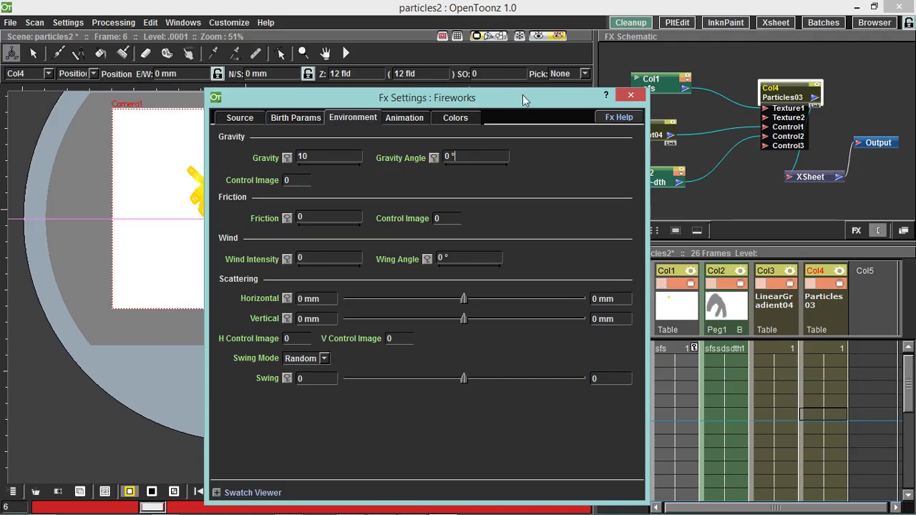
left_click_drag(523, 95, 470, 97)
left_click(197, 25)
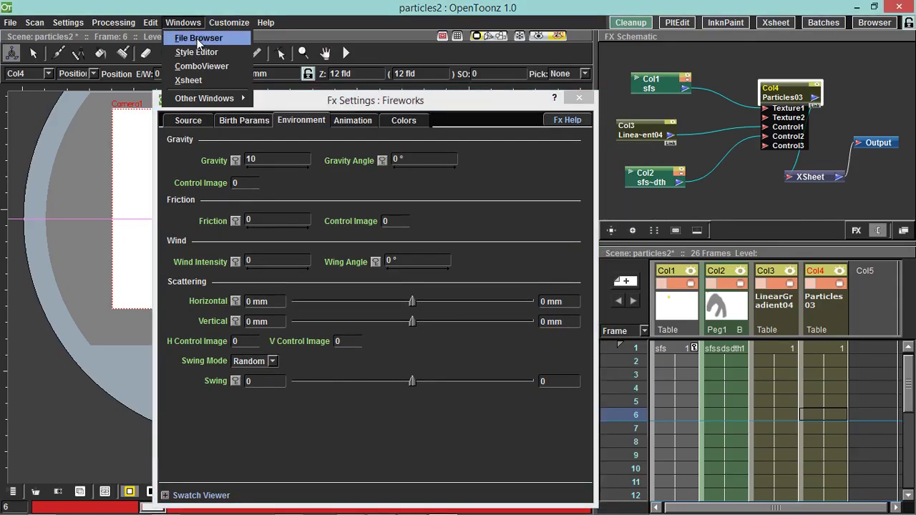
mouse_move(208, 102)
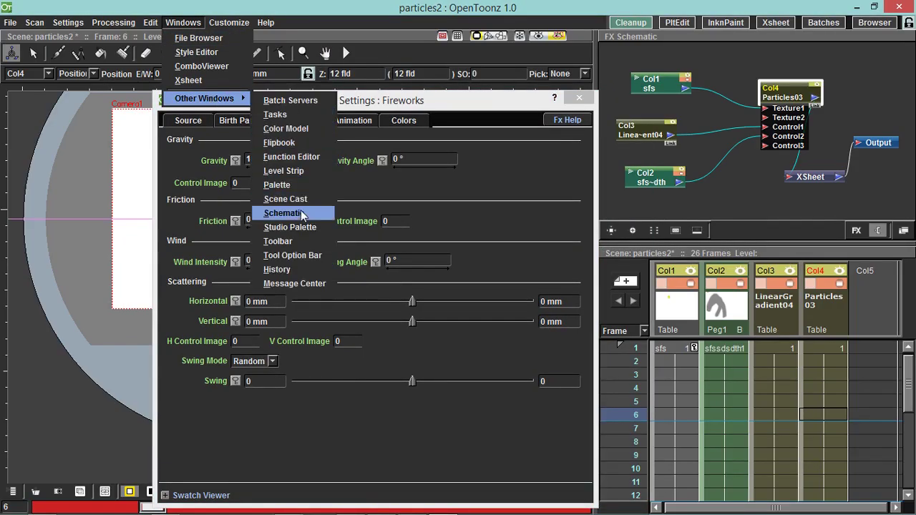
left_click(705, 38)
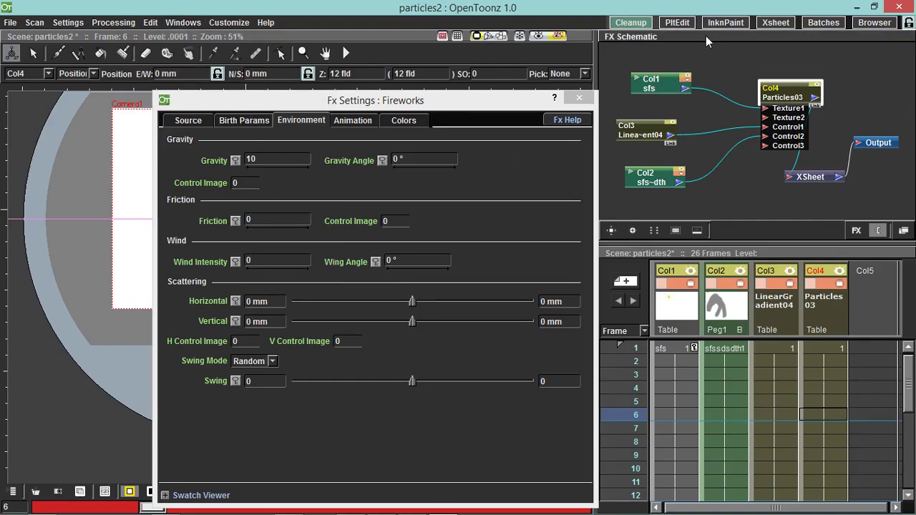
Adjust the height of the FX Schematic area and rearrange the Particles03, XSheet and Output nodes in it
mouse_move(729, 32)
left_mouse_down()
mouse_move(651, 116)
mouse_move(731, 34)
left_mouse_up()
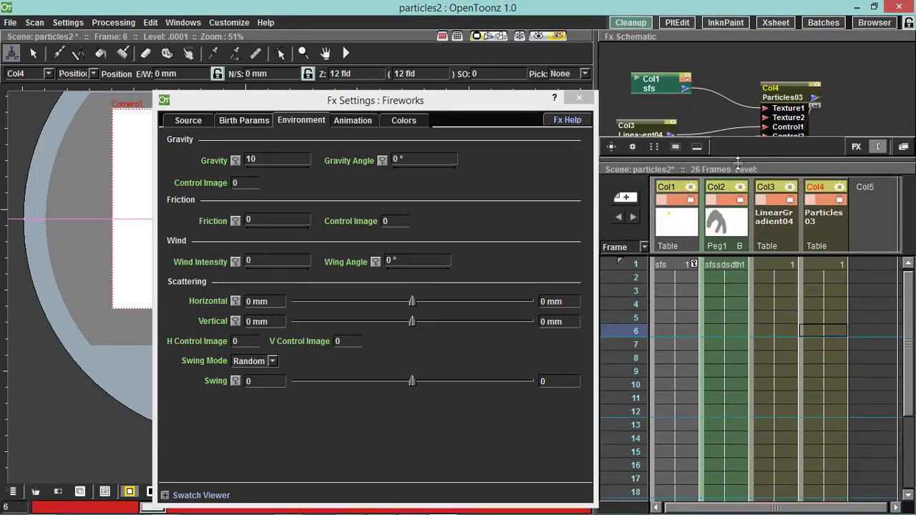
left_click_drag(736, 156, 776, 227)
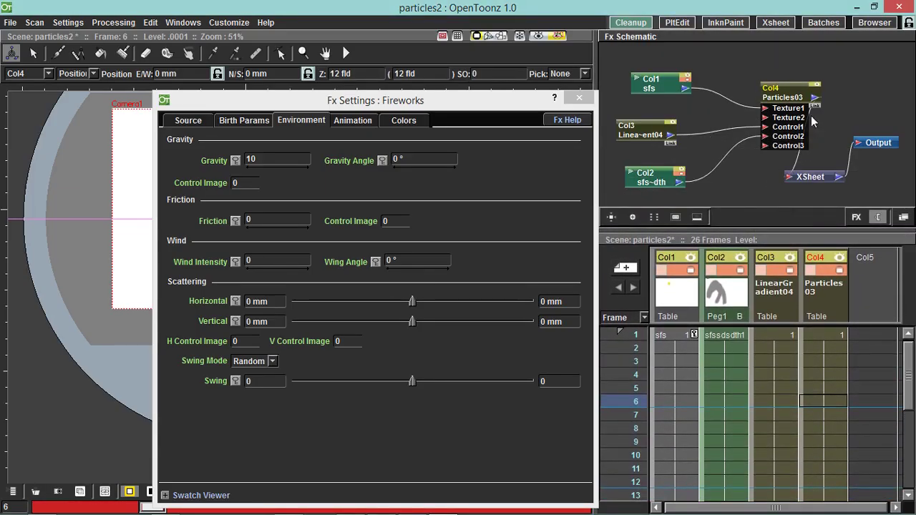
left_click_drag(787, 94, 759, 84)
left_click_drag(814, 177, 832, 86)
left_click_drag(867, 142, 883, 139)
left_click_drag(835, 89, 834, 102)
left_click(751, 79)
Switch to the Stage Schematic and back to the FX Schematic, and line up the Particles03, XSheet and Output nodes in a row
left_click(903, 217)
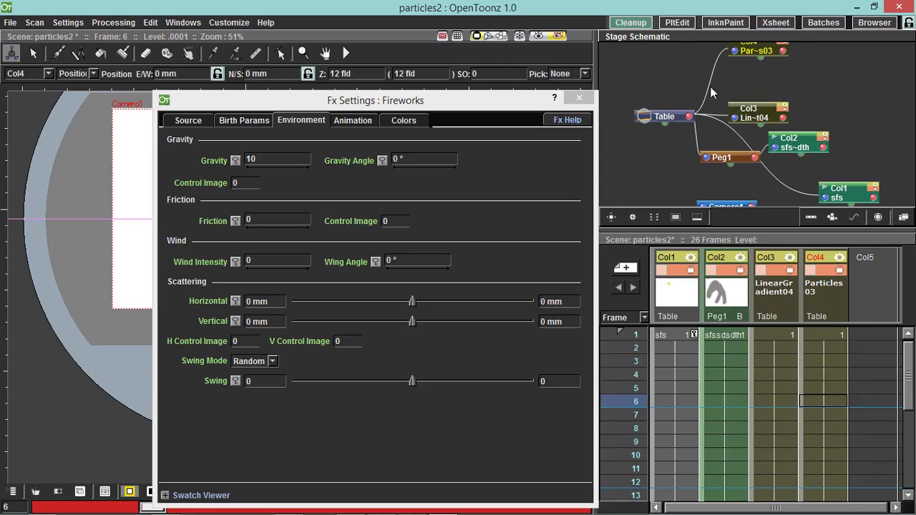
left_click(903, 217)
left_click_drag(738, 81, 734, 104)
left_click_drag(830, 102, 825, 115)
left_click_drag(893, 137, 902, 114)
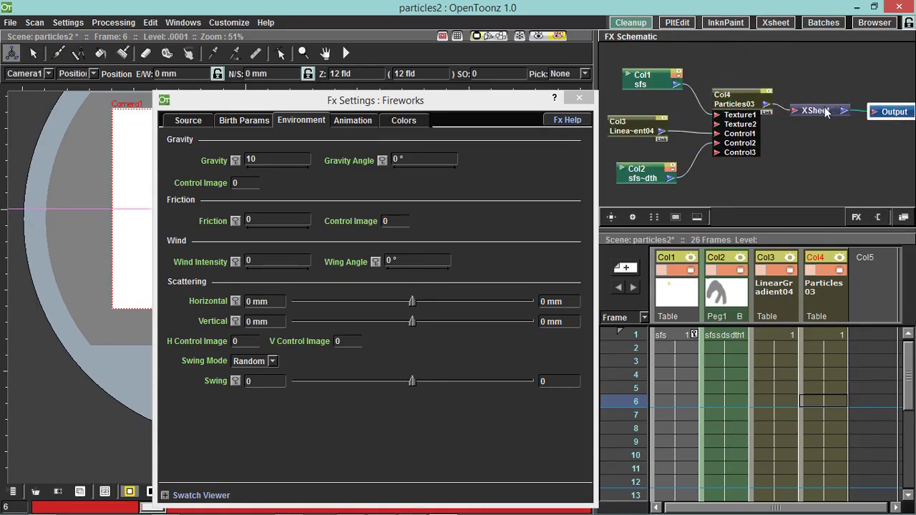
left_click_drag(825, 107, 826, 113)
left_click_drag(740, 90, 745, 83)
left_click_drag(642, 173, 638, 174)
Look up the Particles effect in the Render category of effects that can be added to the schematic
left_click_drag(382, 106, 596, 203)
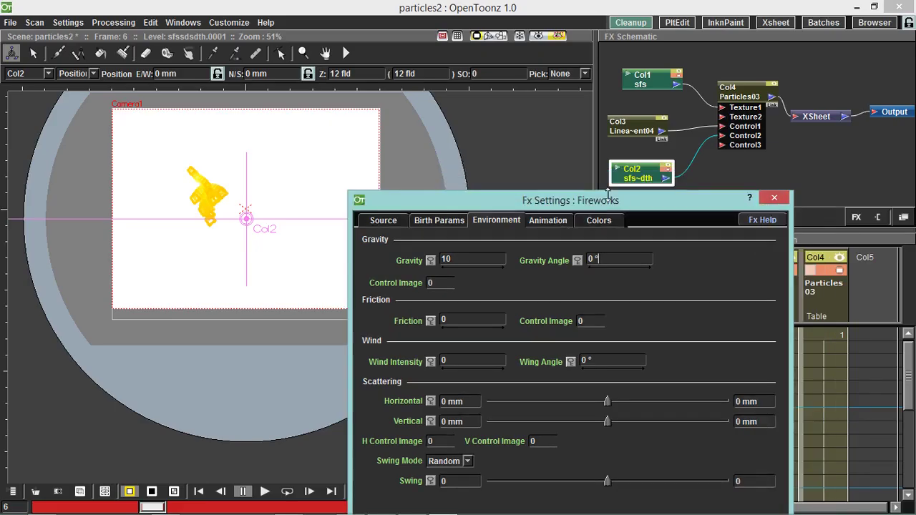
right_click(727, 173)
mouse_move(748, 182)
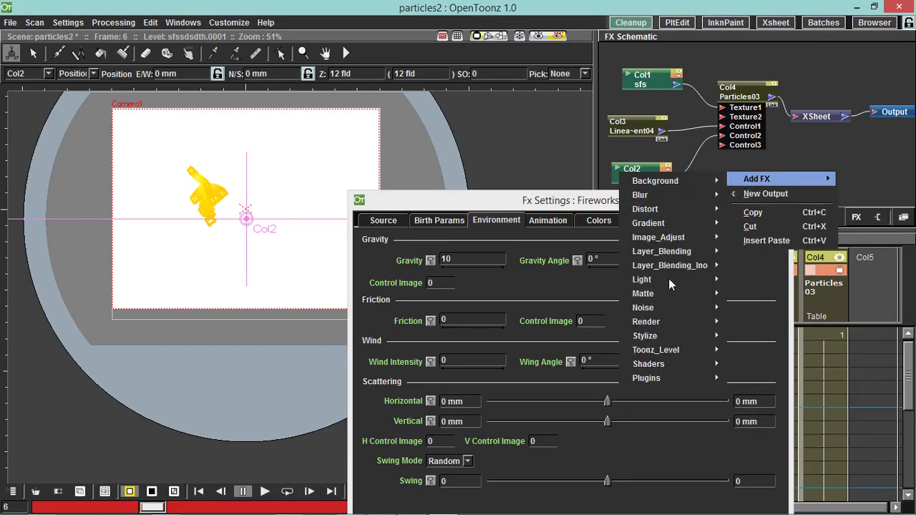
mouse_move(713, 323)
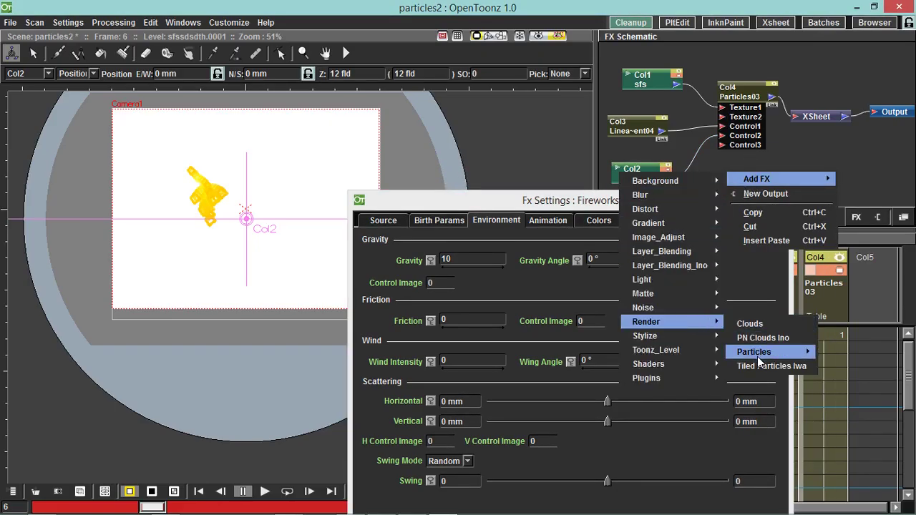
left_click(780, 147)
Play the particle animation in a loop, stop it and return to frame 1
left_click_drag(720, 194, 700, 222)
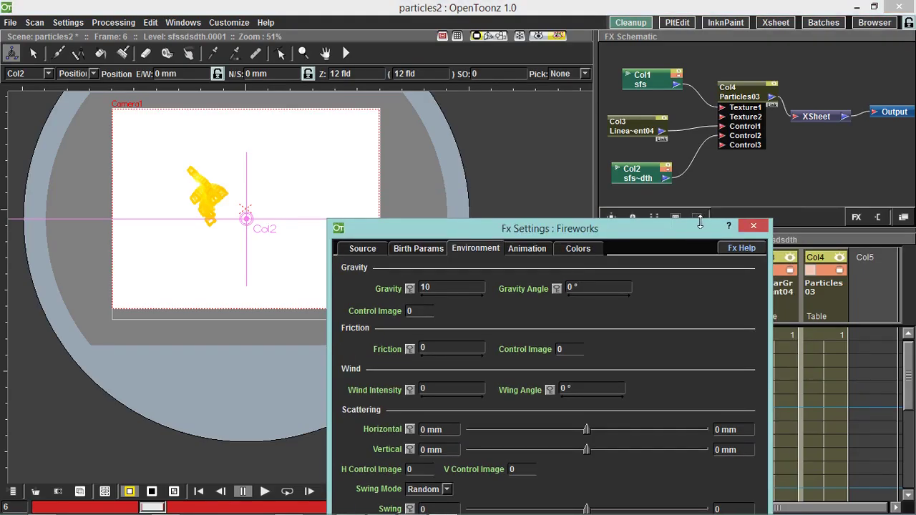
left_click(287, 491)
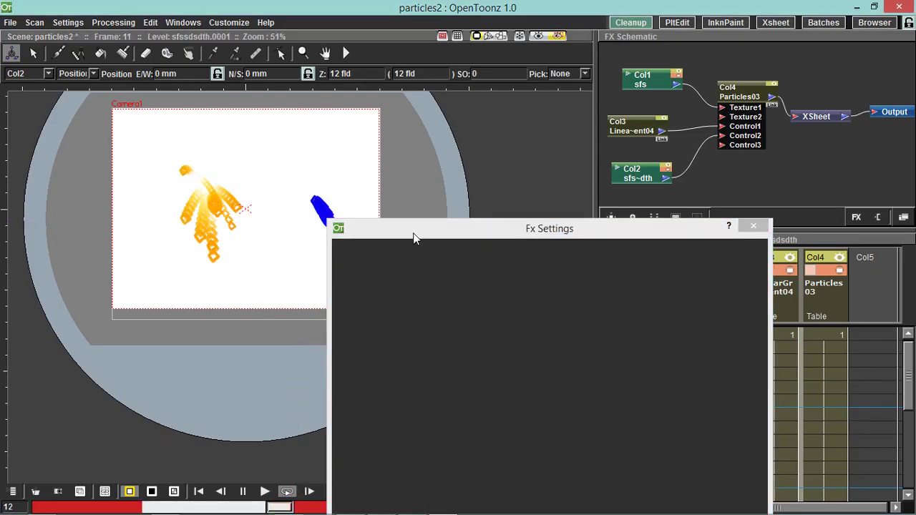
left_click_drag(426, 241, 483, 249)
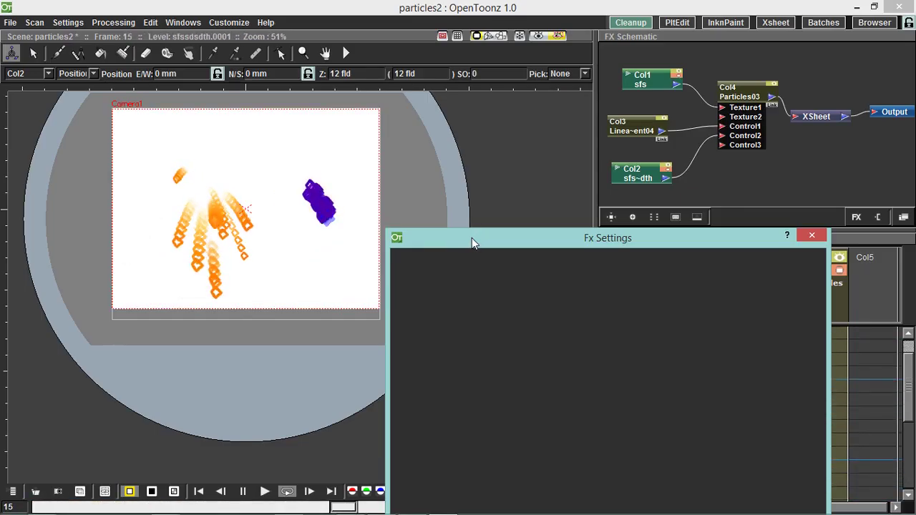
left_click_drag(473, 235, 662, 217)
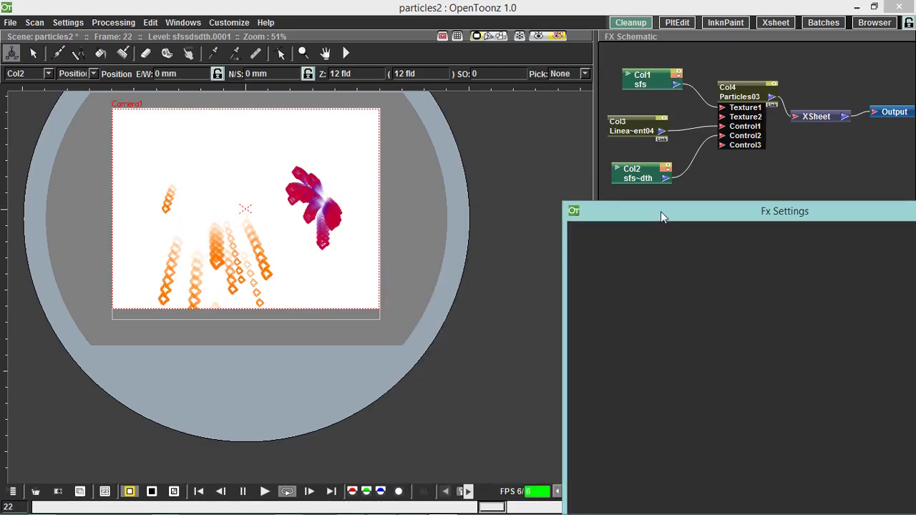
left_click(242, 491)
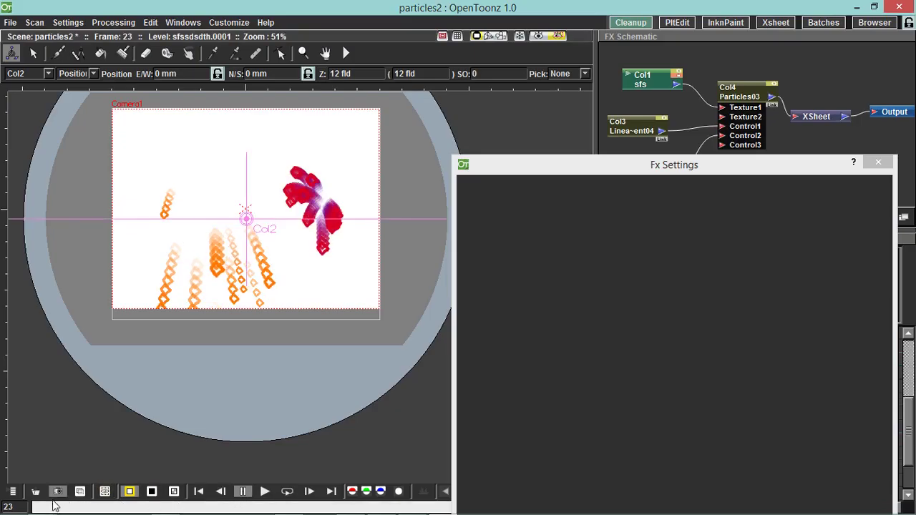
left_click_drag(56, 506, 45, 508)
Show the Fx settings of the Particles03 node
left_click(586, 166)
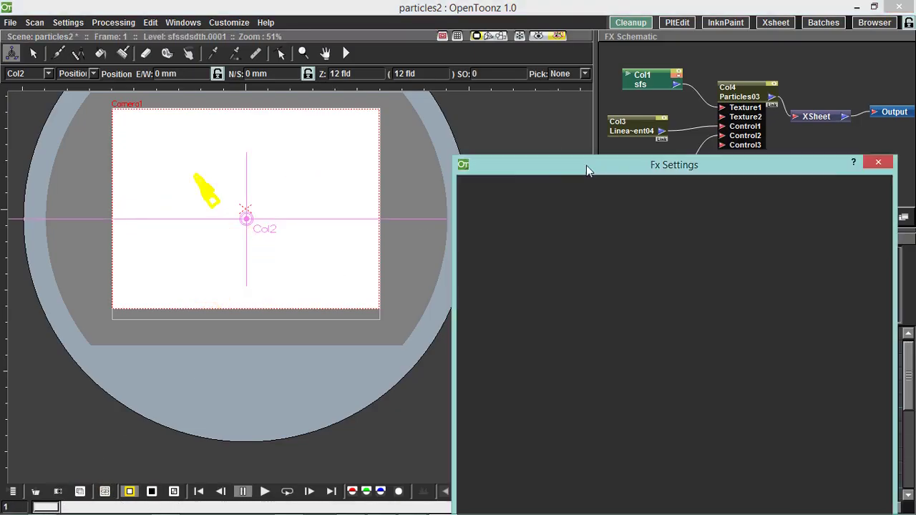
left_click_drag(586, 166, 464, 181)
left_click(738, 98)
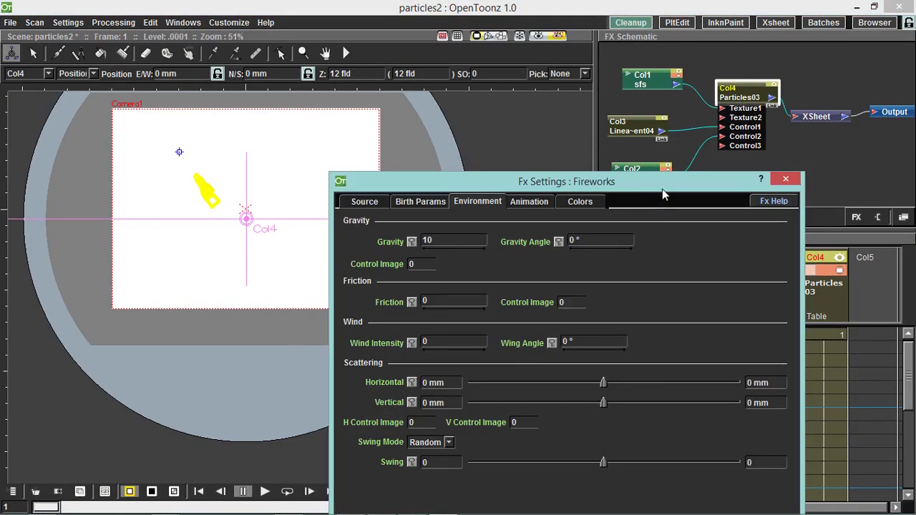
Compare the unrendered scene and the particle node connections with the rendered preview
left_click_drag(663, 189, 390, 223)
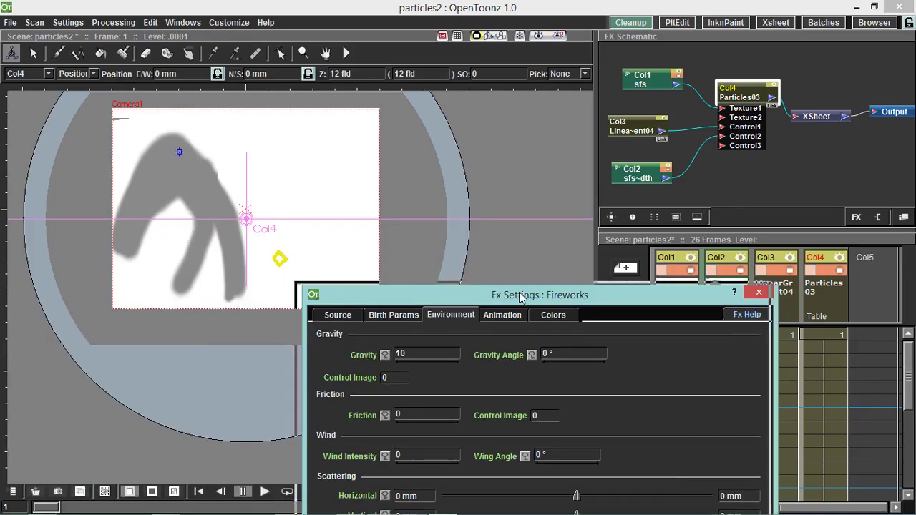
left_click_drag(535, 283, 528, 254)
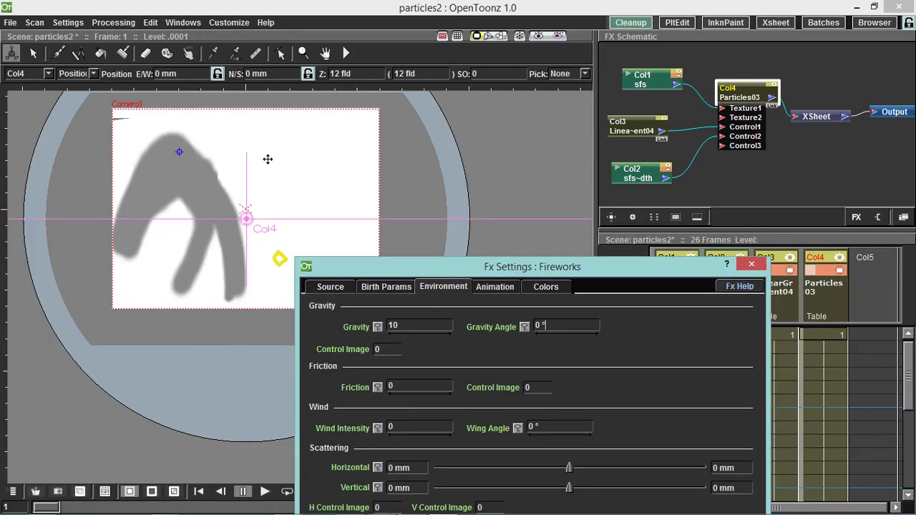
left_click_drag(576, 274, 536, 240)
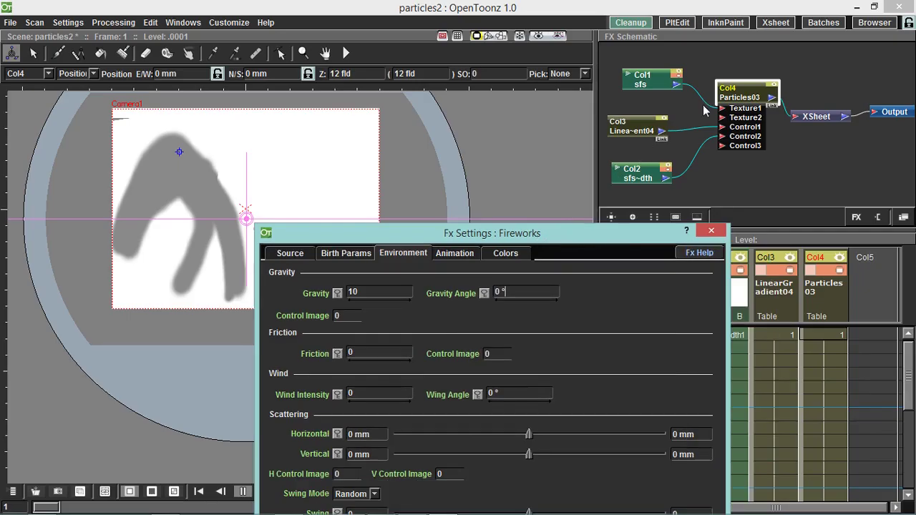
left_click(727, 99)
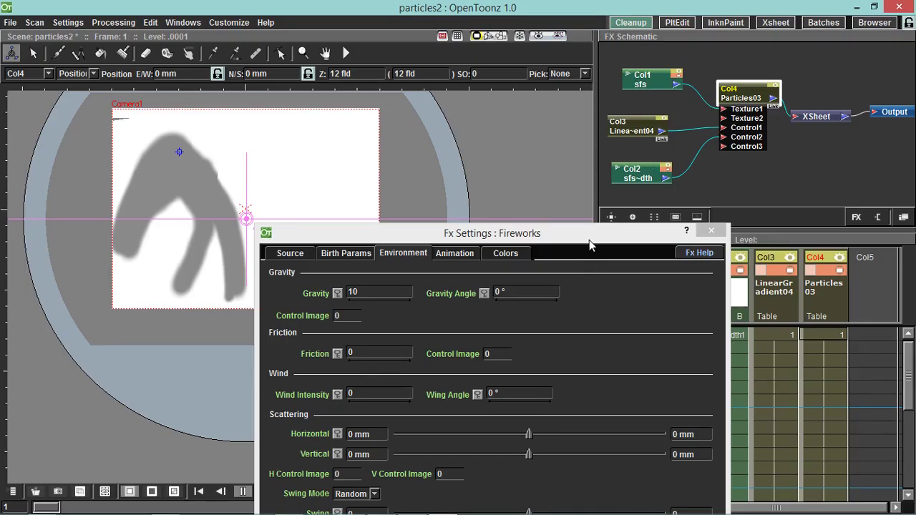
left_click_drag(589, 241, 620, 143)
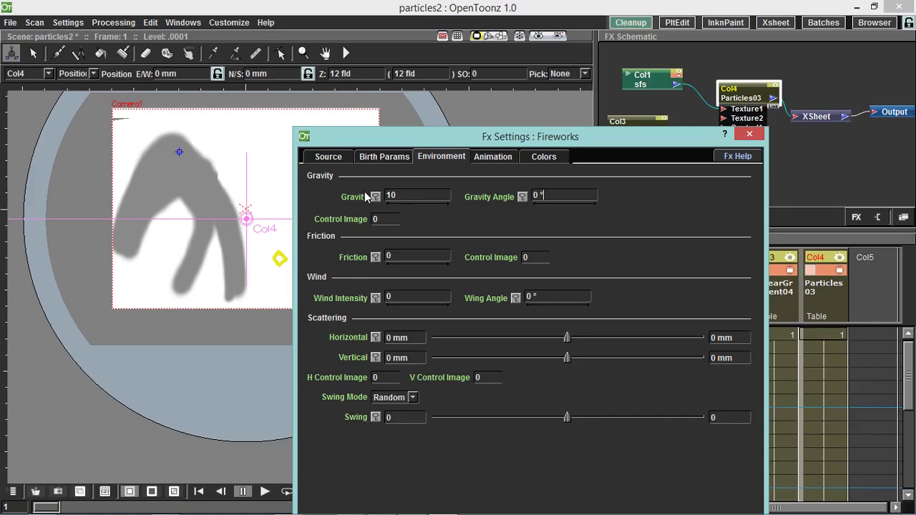
left_click_drag(535, 141, 585, 230)
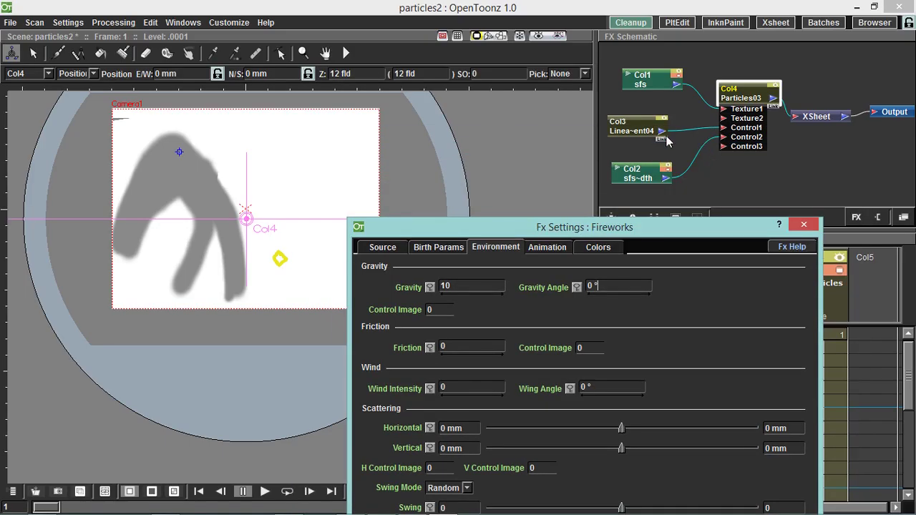
left_click(558, 36)
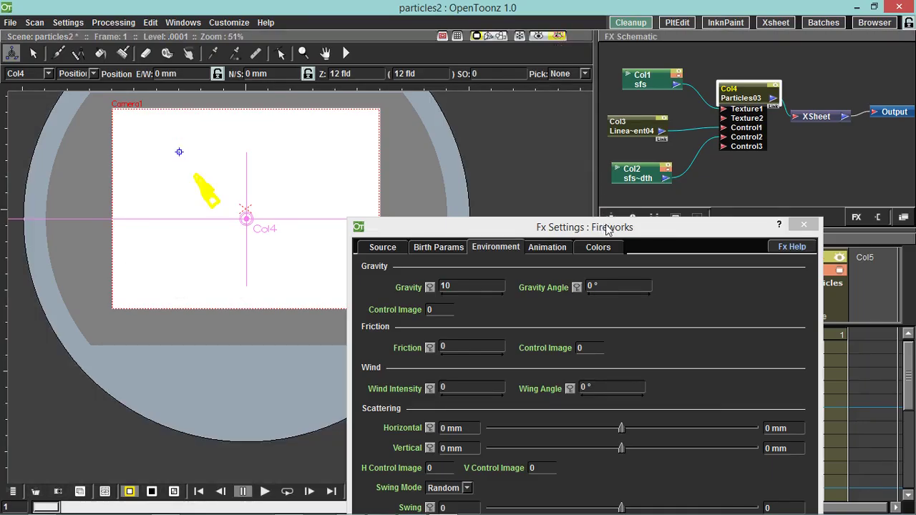
Connect the Col2 node to the XSheet node and reposition the XSheet, Col2 and Col3 nodes
left_click_drag(593, 227, 471, 250)
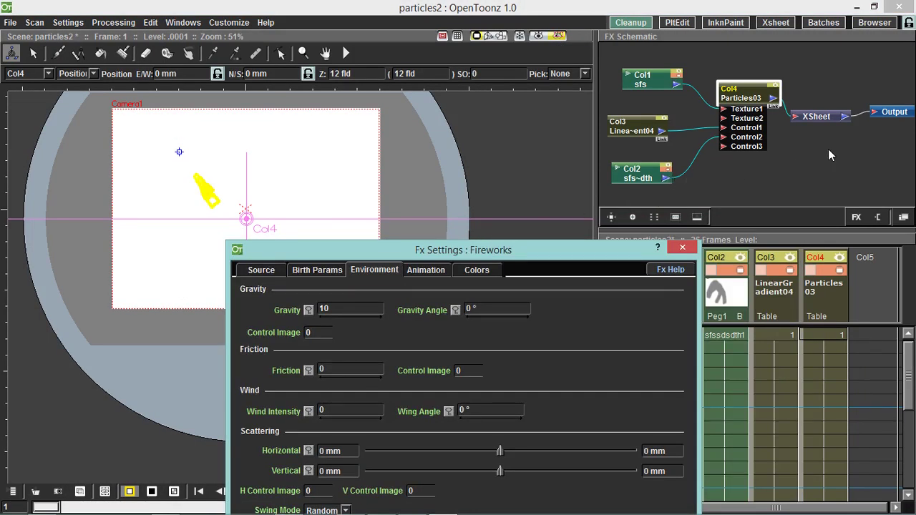
left_click_drag(816, 116, 814, 169)
left_click(665, 178)
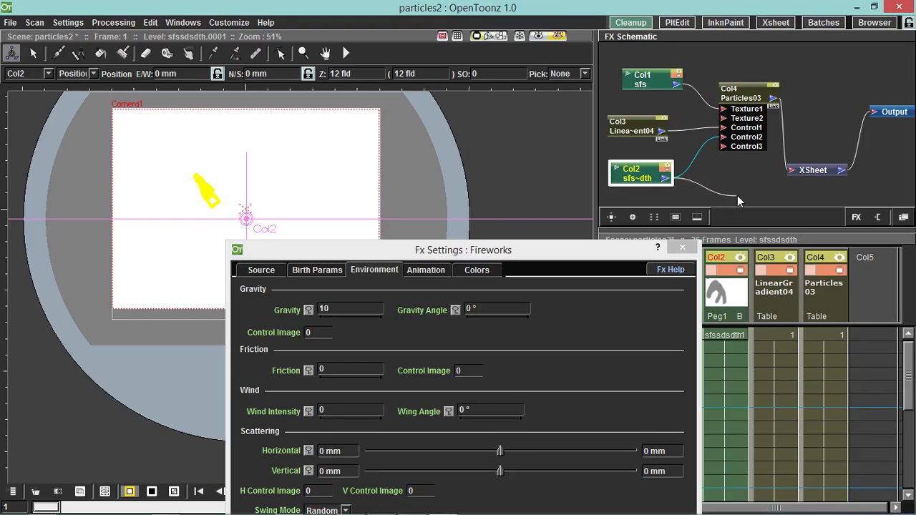
left_click_drag(739, 197, 791, 171)
left_click(637, 178)
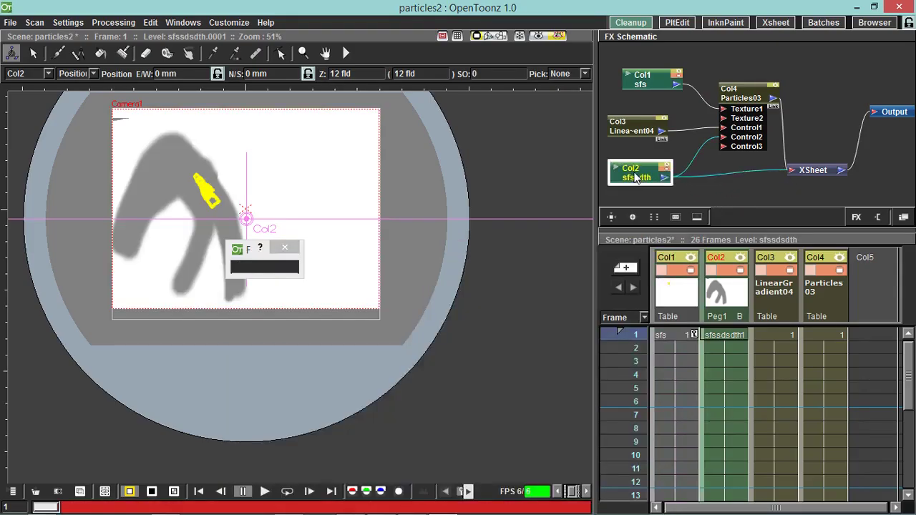
left_click_drag(636, 177, 641, 174)
left_click_drag(635, 130, 633, 121)
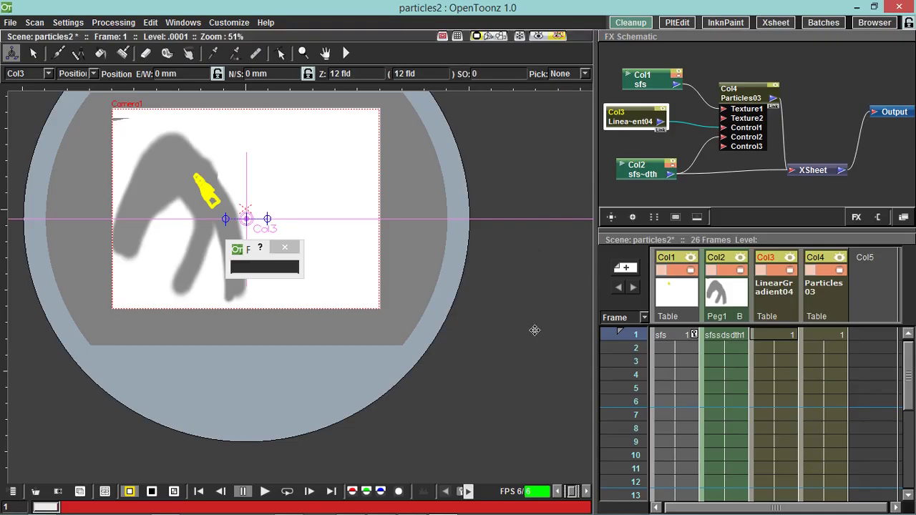
Show the Particles03 node's Fx settings again and resize the window beside the artwork in the viewer
left_click(734, 100)
left_click_drag(566, 247, 689, 29)
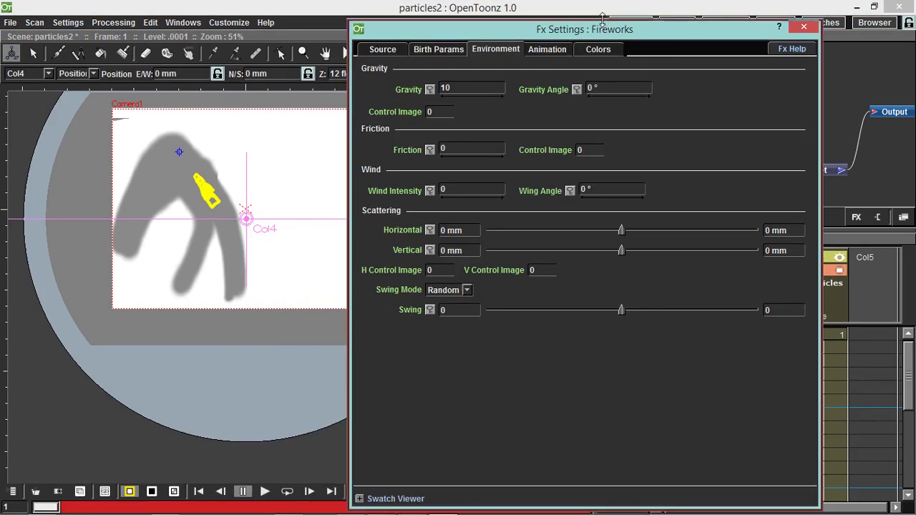
left_click_drag(607, 29, 673, 74)
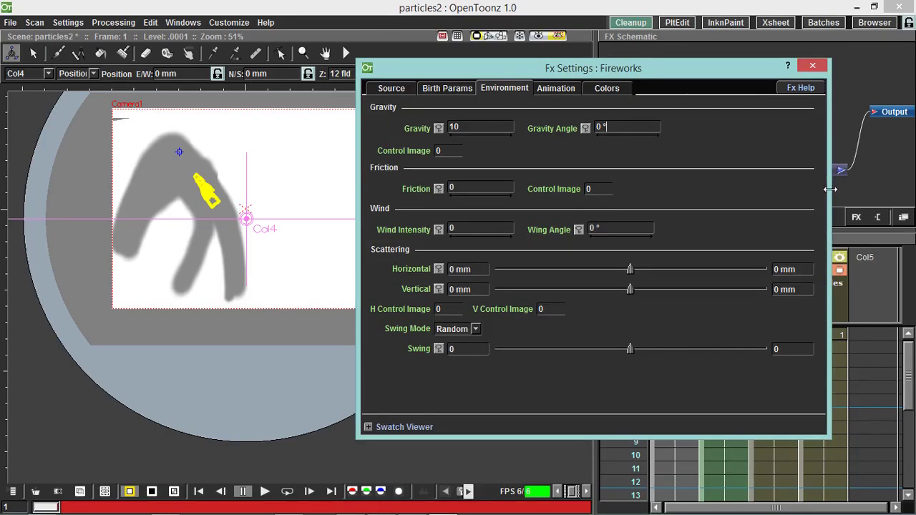
left_click_drag(831, 189, 487, 144)
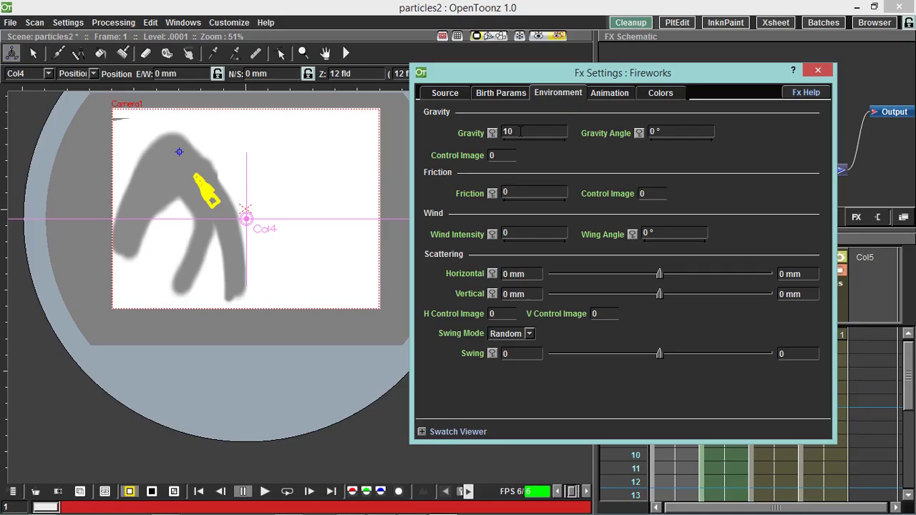
Set the particles' gravity to 25, play the animation in a loop and stop it
left_click(522, 132)
double_click(527, 131)
type("25")
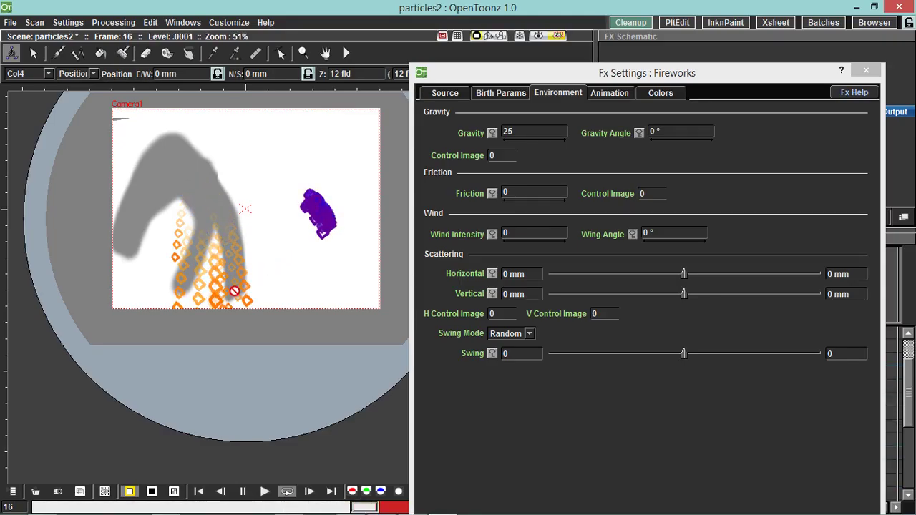
left_click(242, 492)
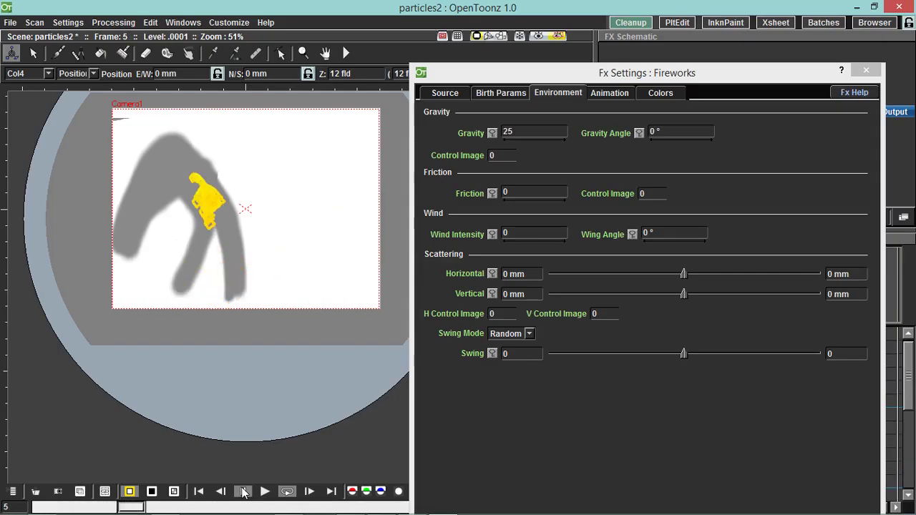
Stop the looping playback, return to frame 1 and reposition the Fx settings window beside the artwork
left_click(242, 492)
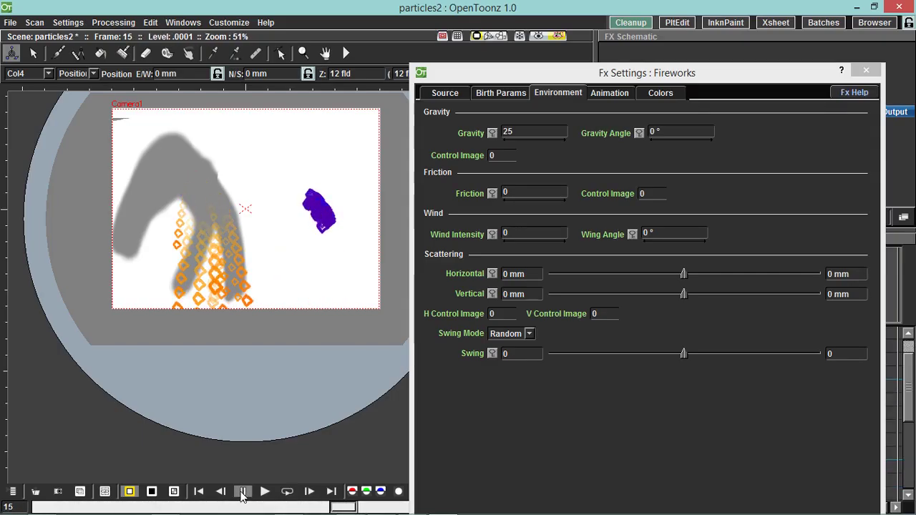
left_click(48, 508)
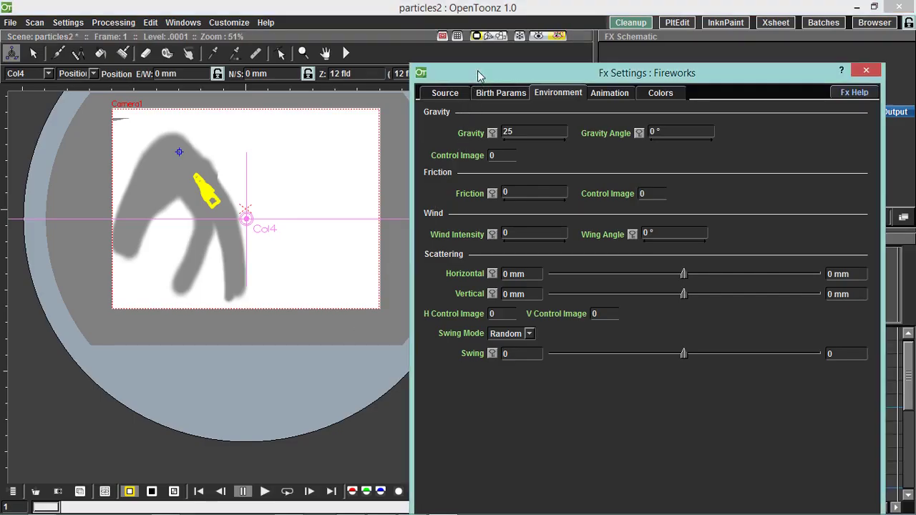
left_click(462, 102)
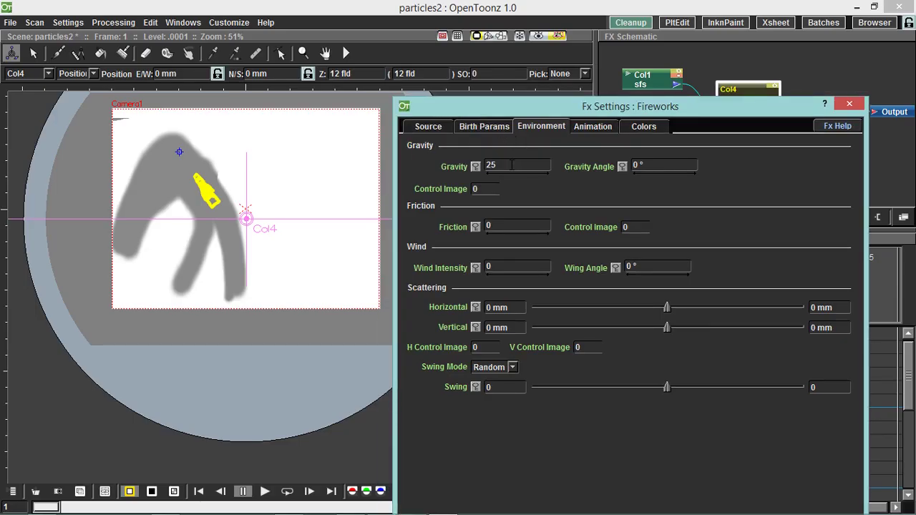
left_click_drag(542, 112, 543, 88)
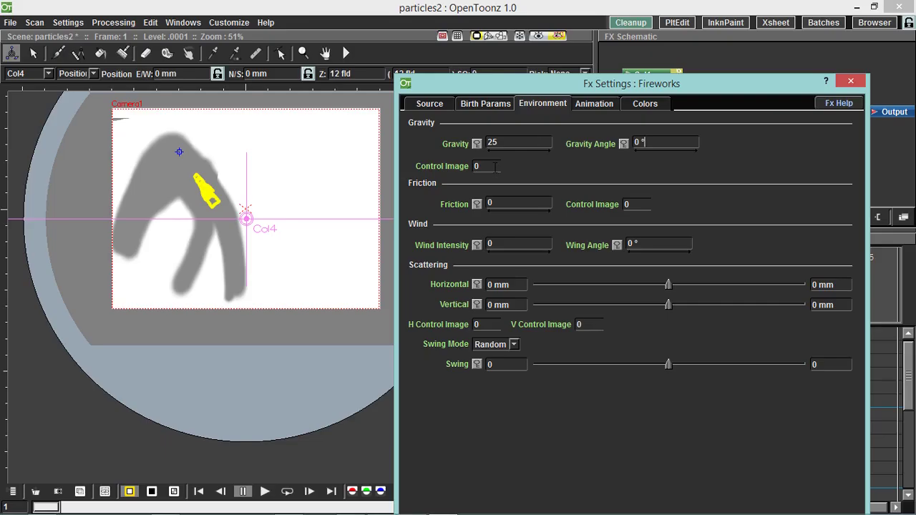
Set the gravity to 10 and the gravity angle to 35°, and preview the animation in a loop
left_click(530, 143)
type("10")
left_click(639, 142)
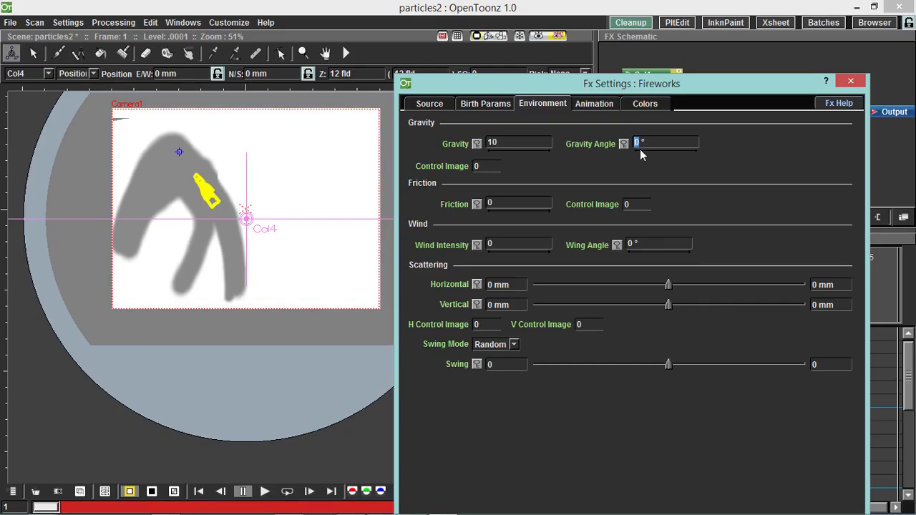
type("35")
left_click(287, 491)
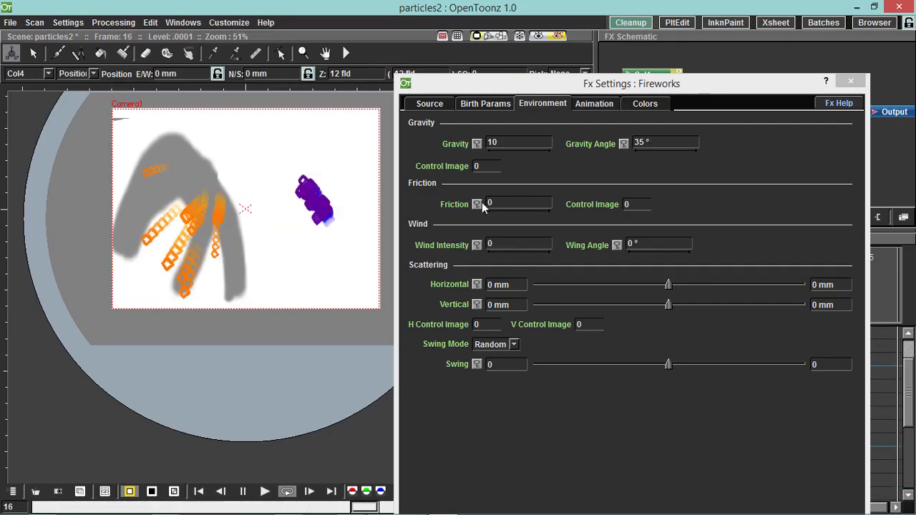
left_click(243, 491)
Set the gravity angle to 70°, preview the animation in a loop and return to frame 1
left_click(660, 144)
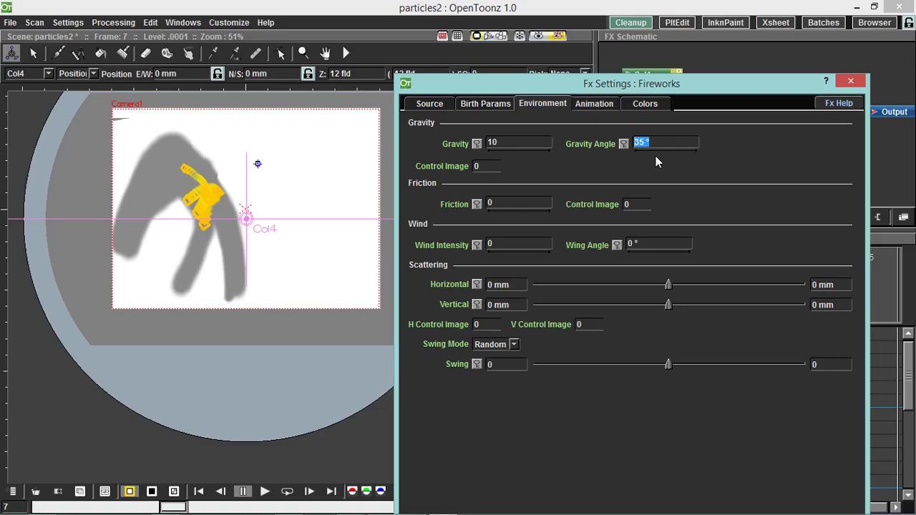
type("70")
key("Return")
left_click(288, 495)
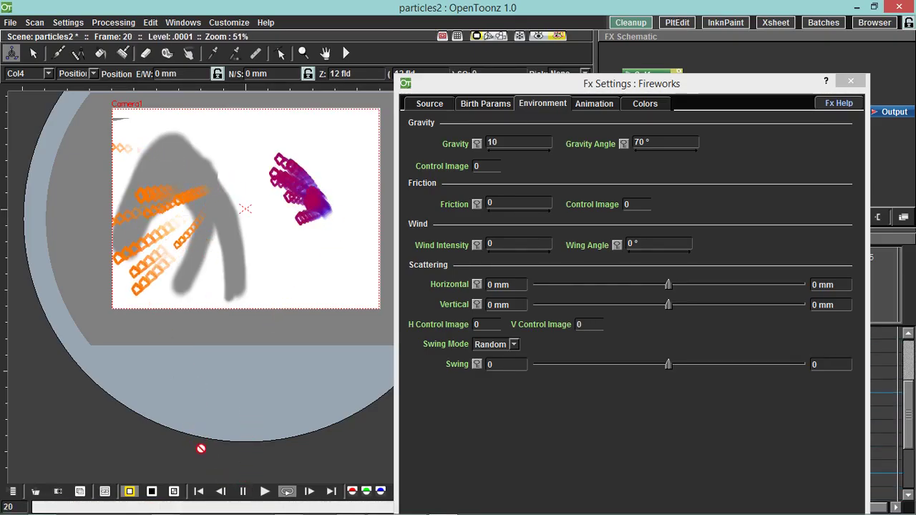
left_click(243, 494)
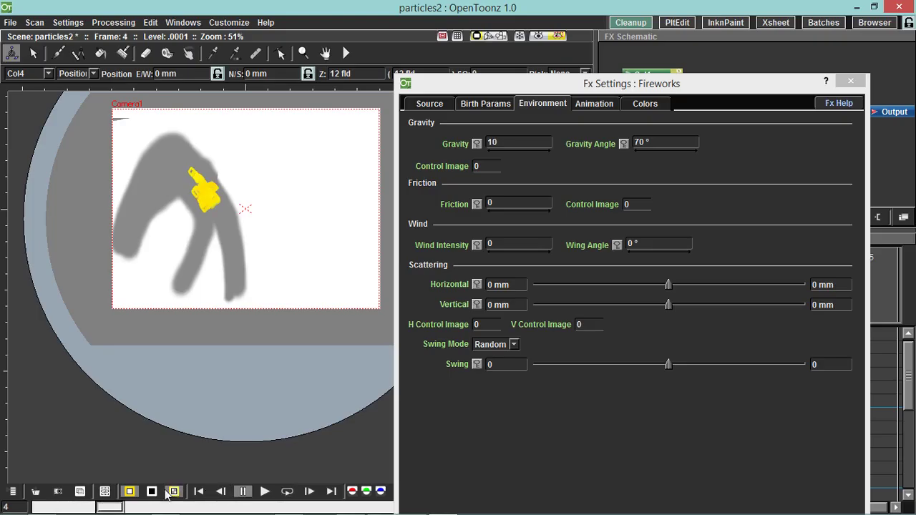
left_click_drag(78, 507, 43, 507)
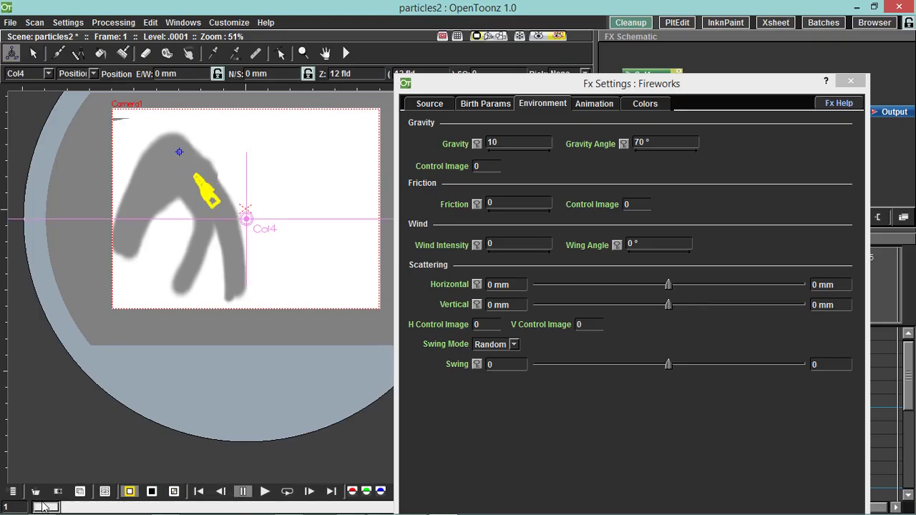
Reset the gravity angle to 0° and set the gravity to 25, moving the settings window aside
left_click(640, 142)
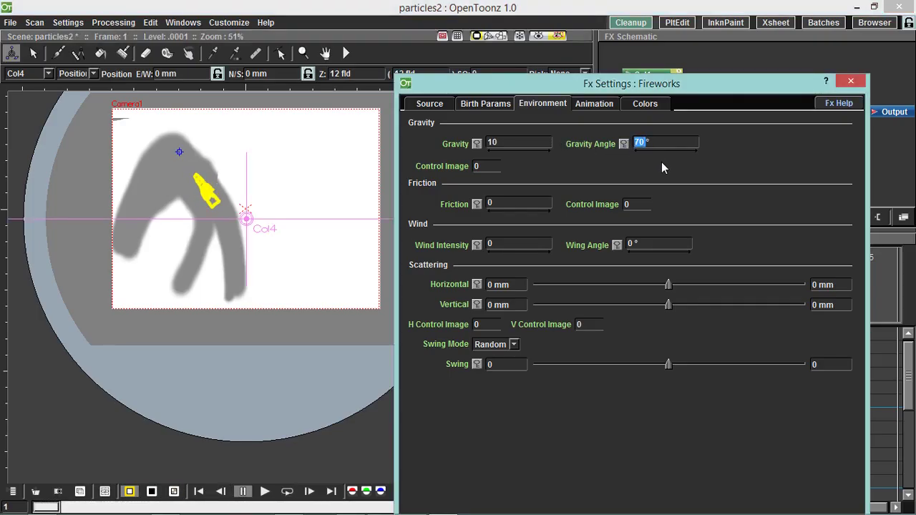
type("0")
left_click(501, 143)
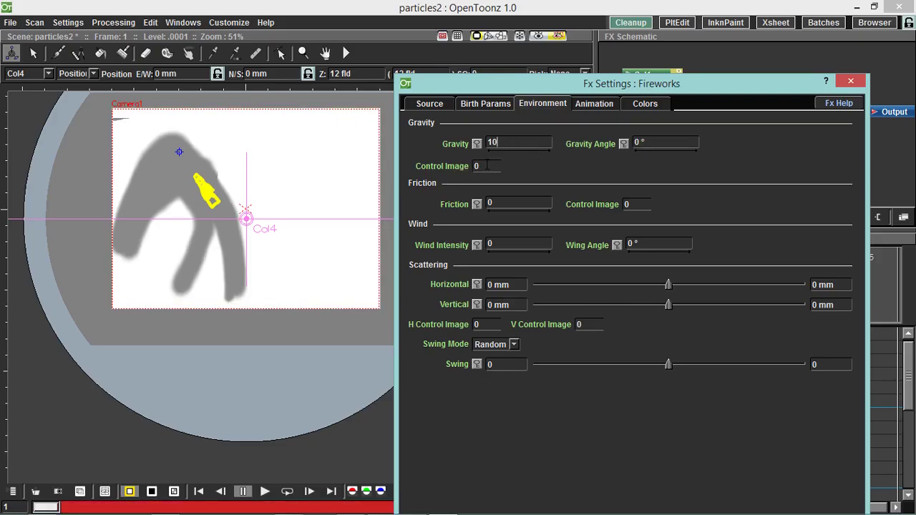
left_click(485, 166)
left_click_drag(526, 88, 501, 121)
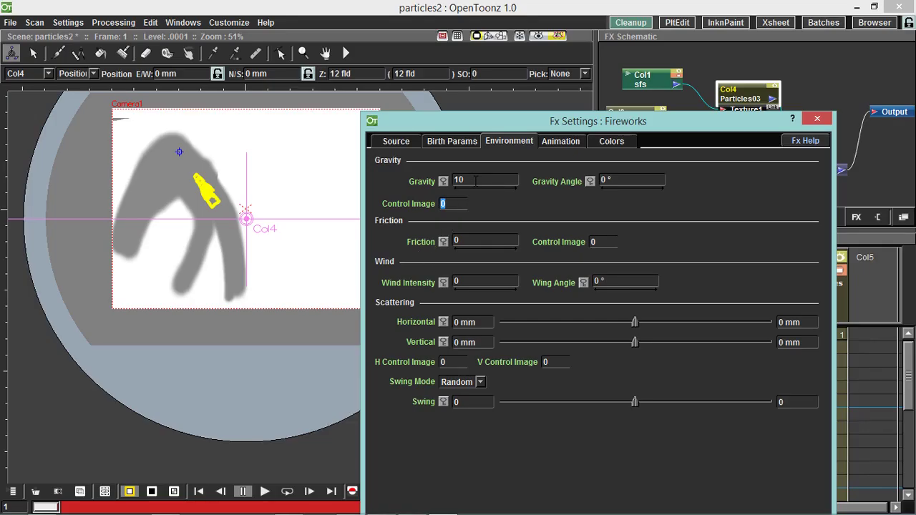
left_click(476, 181)
type("25")
key("Tab")
mouse_move(492, 123)
left_mouse_down()
mouse_move(589, 138)
mouse_move(495, 117)
left_mouse_up()
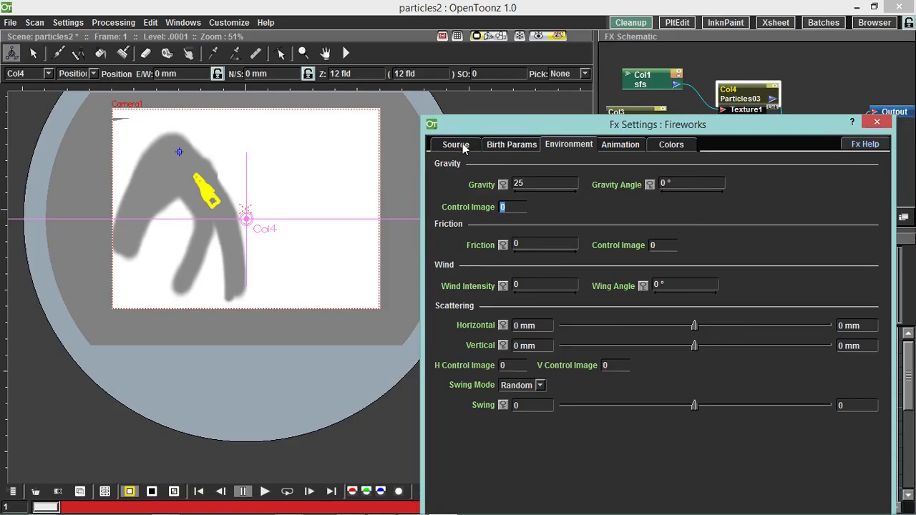
Look through the Source and Birth Params settings, and return to the Environment settings
left_click(459, 146)
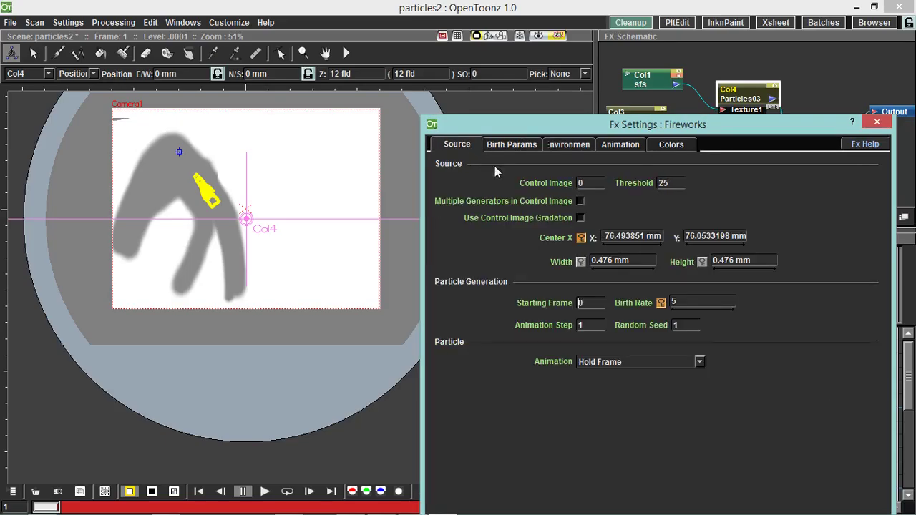
left_click(531, 146)
left_click(564, 146)
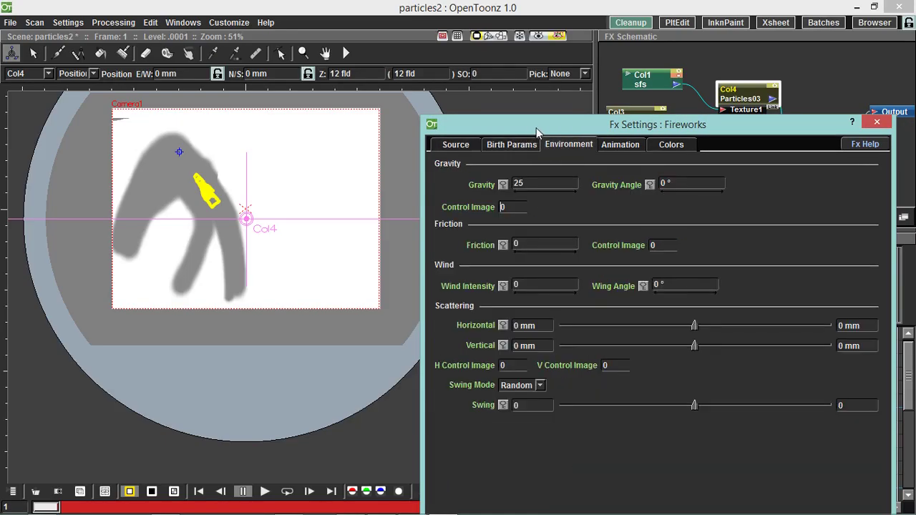
left_click_drag(537, 129, 526, 112)
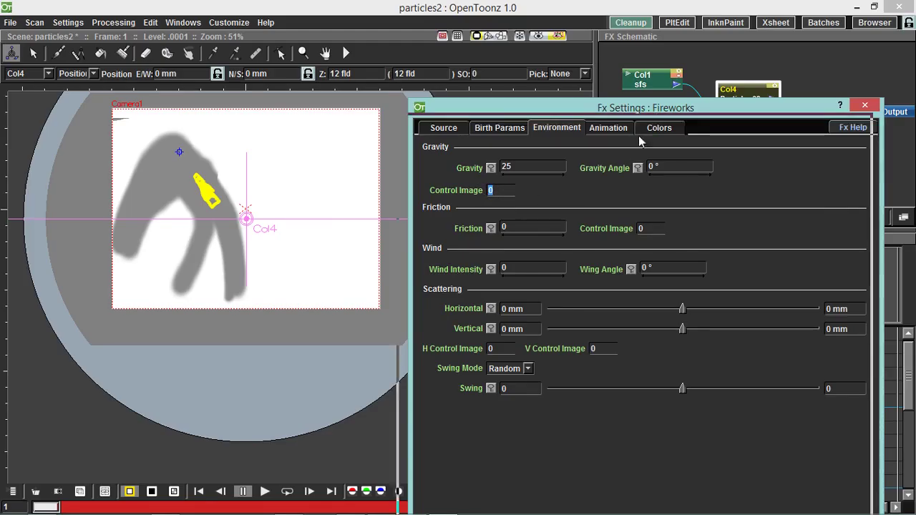
Set the gravity's Control Image to 2, preview the animation in a loop and return to frame 1
left_click_drag(673, 109, 612, 252)
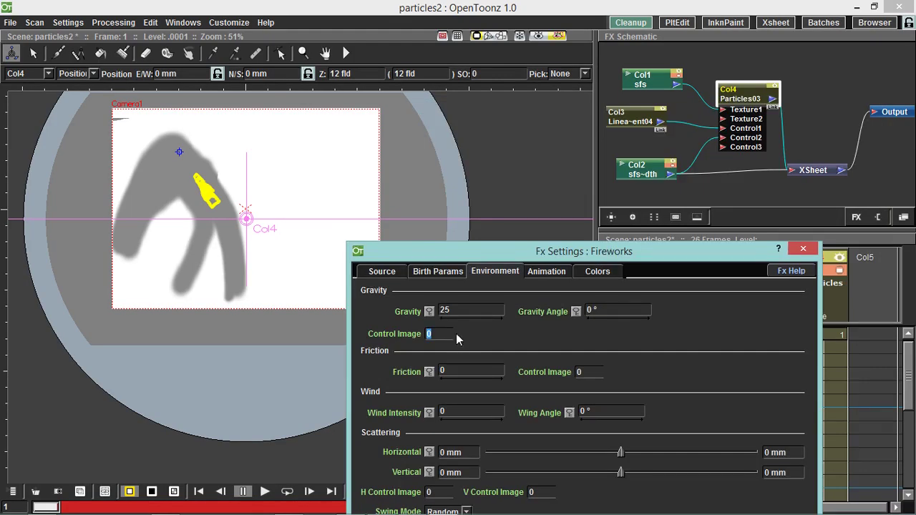
left_click_drag(512, 249, 599, 111)
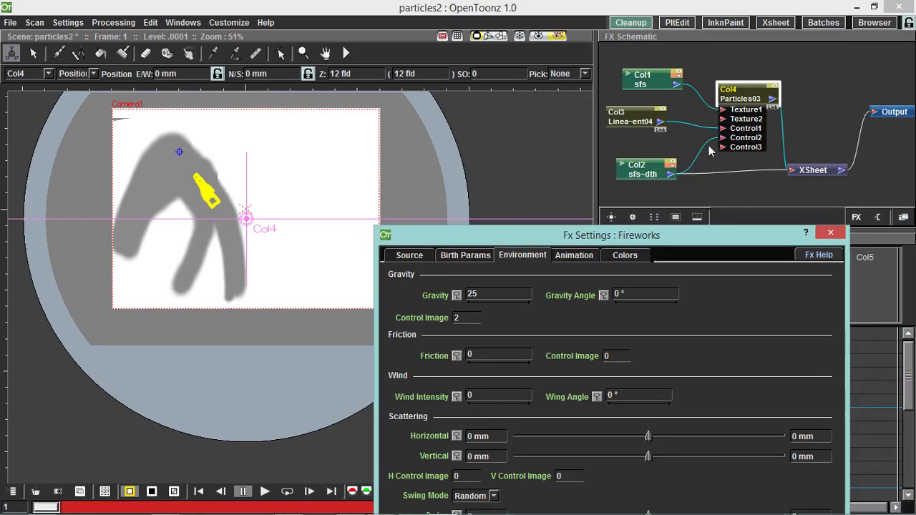
left_click_drag(482, 241, 510, 70)
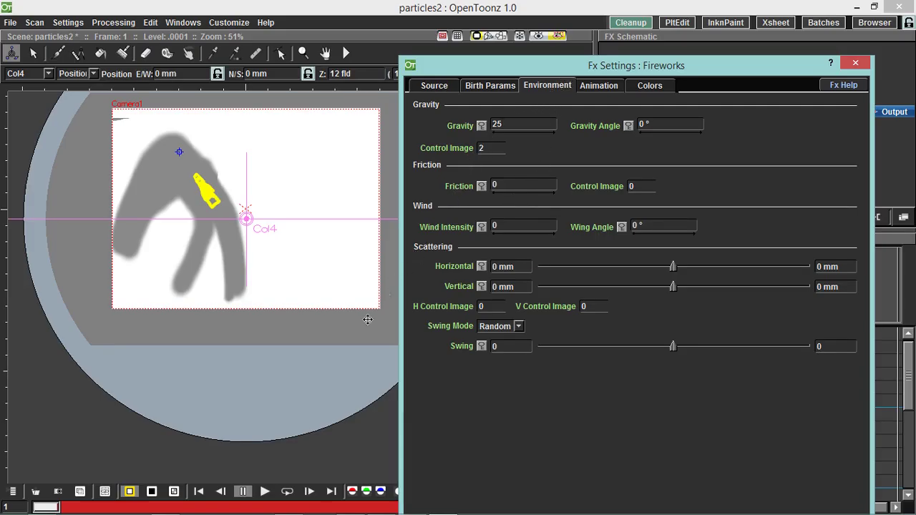
left_click(287, 492)
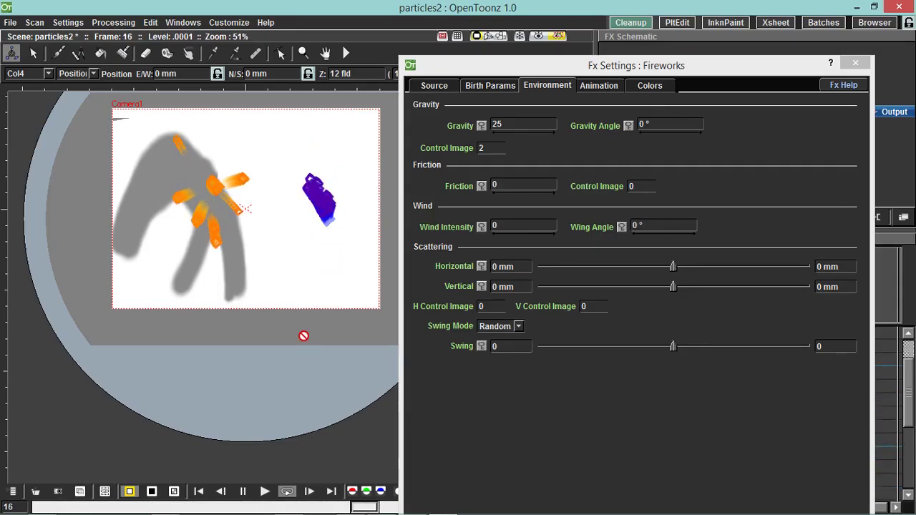
left_click(244, 493)
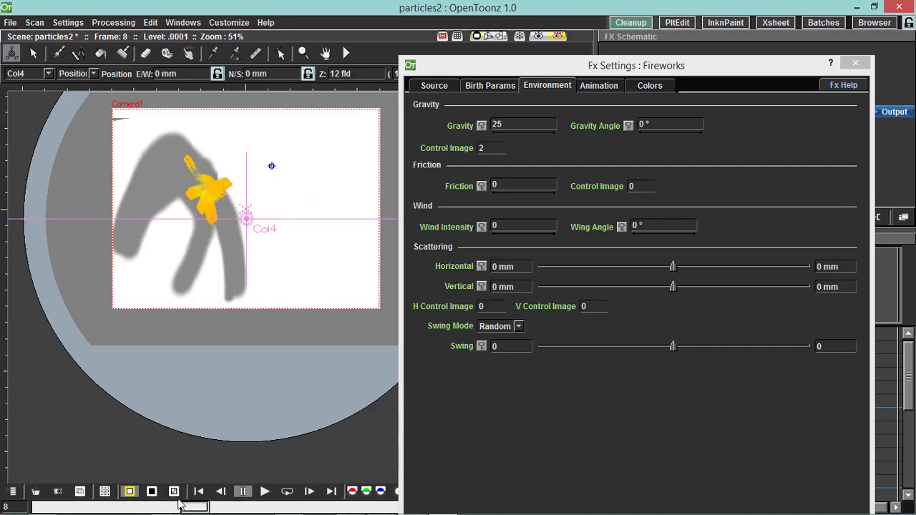
left_click_drag(153, 507, 40, 494)
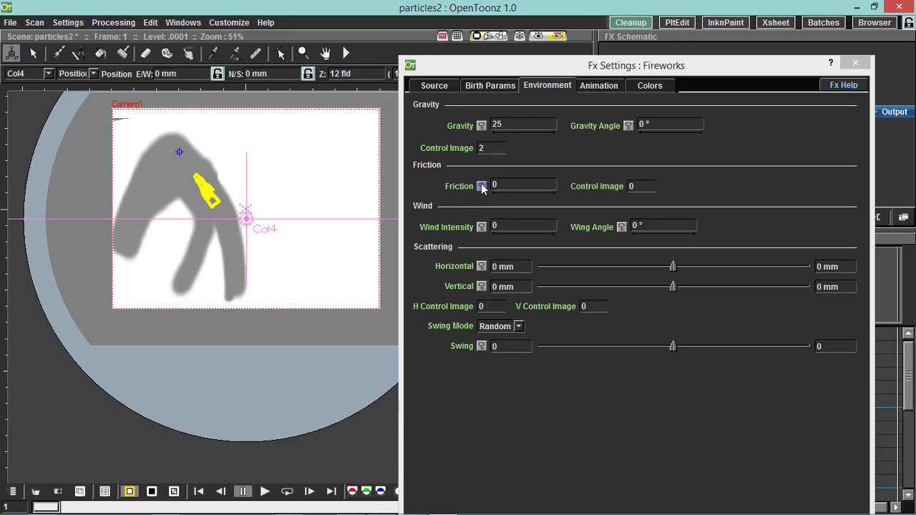
Reset the gravity's Control Image to 0, preview the animation in a loop and return to frame 1
left_click(497, 148)
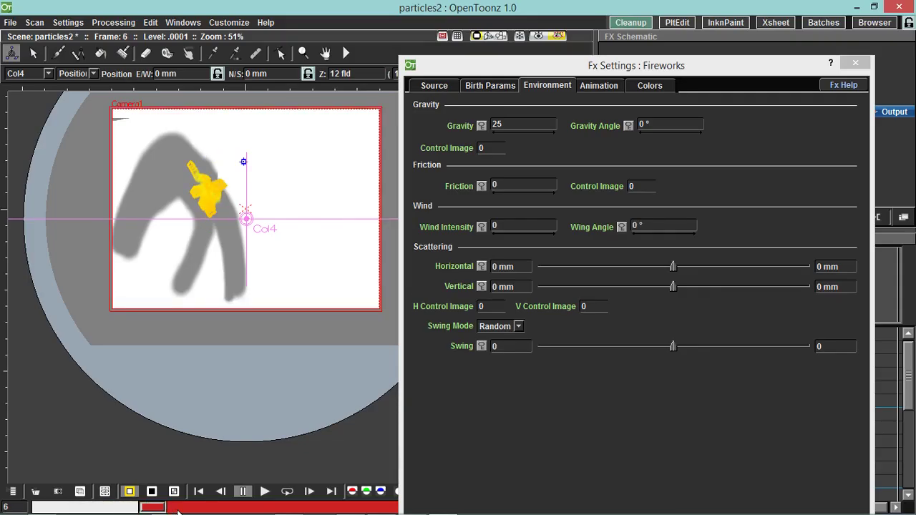
left_click_drag(178, 510, 56, 505)
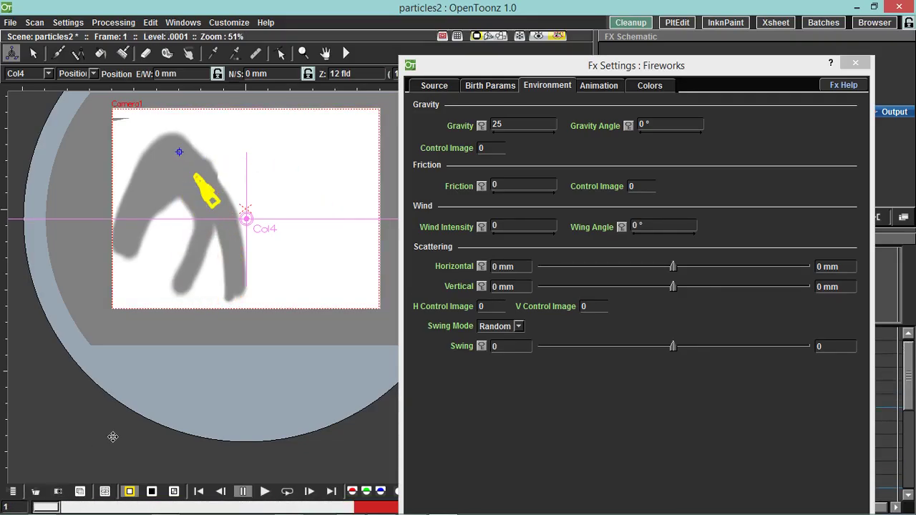
left_click(542, 203)
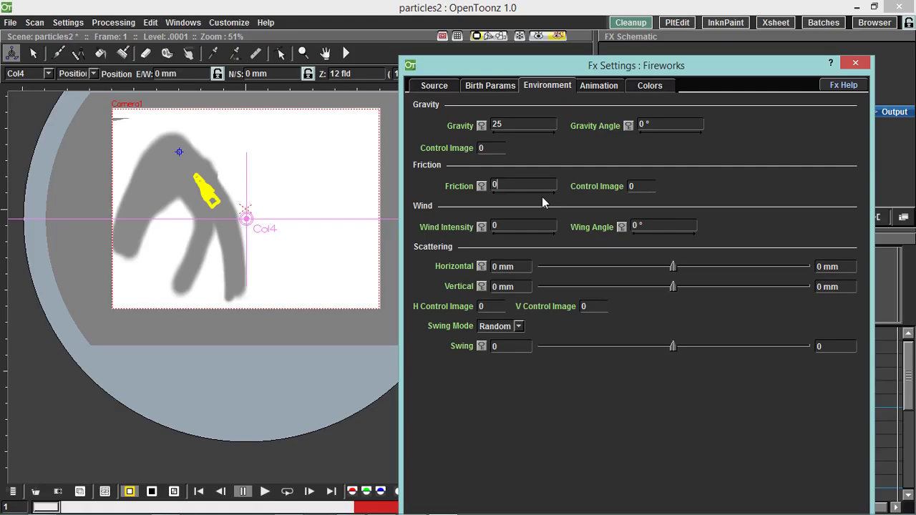
double_click(494, 185)
left_click(287, 494)
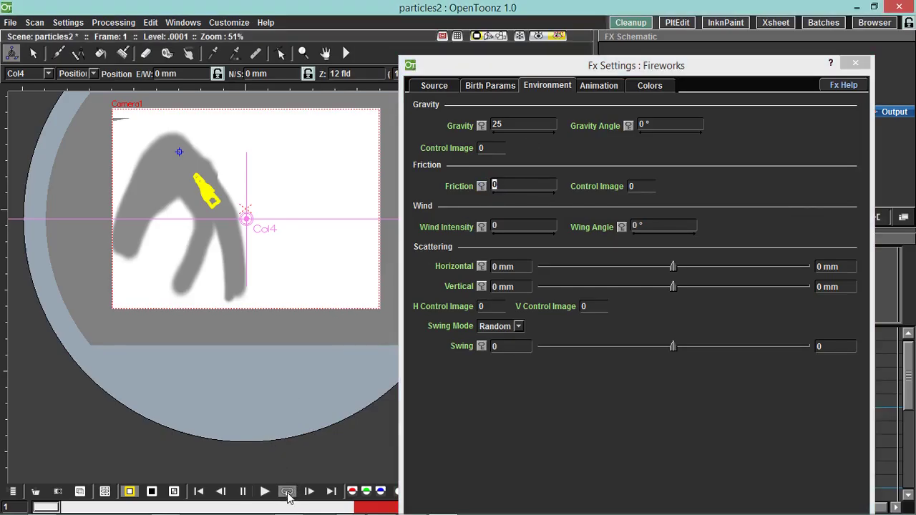
left_click(244, 494)
left_click_drag(322, 507, 45, 507)
Set the friction to 40, preview the animation in a loop and return to frame 1
left_click(496, 184)
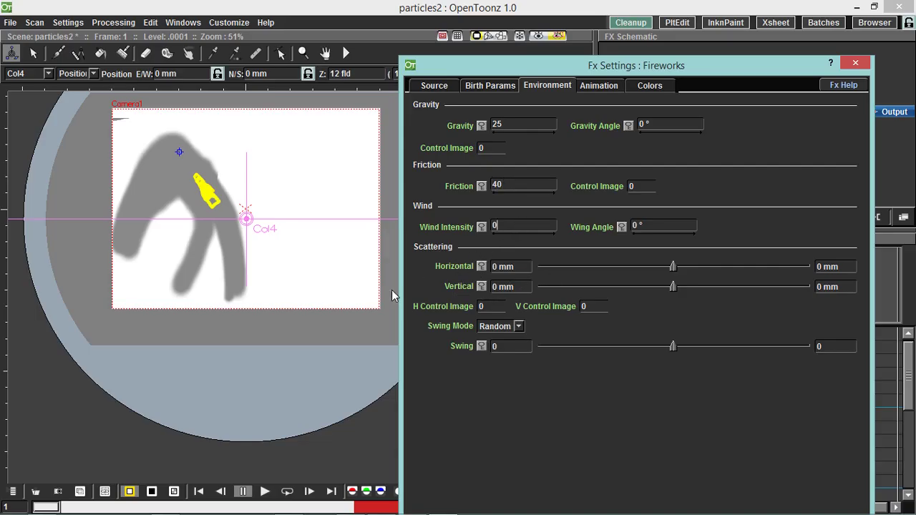
left_click(265, 493)
left_click(286, 492)
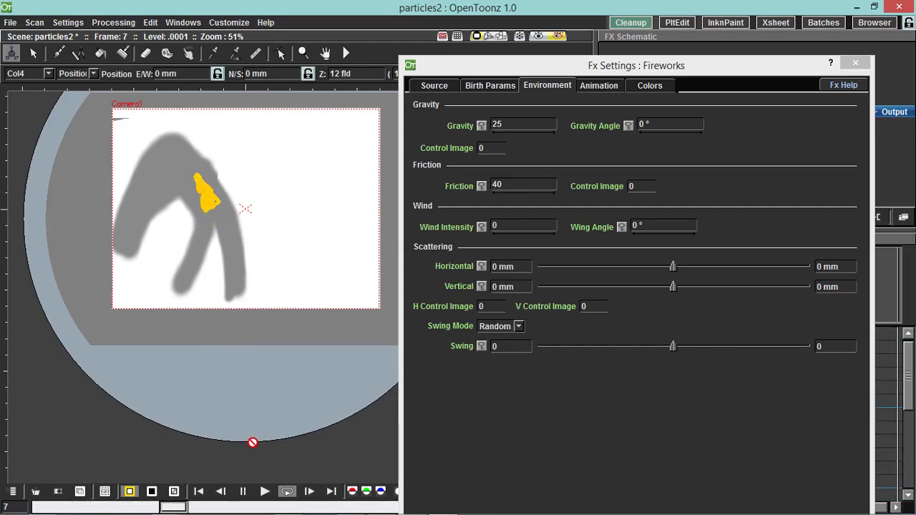
left_click(302, 508)
left_click_drag(322, 509, 41, 501)
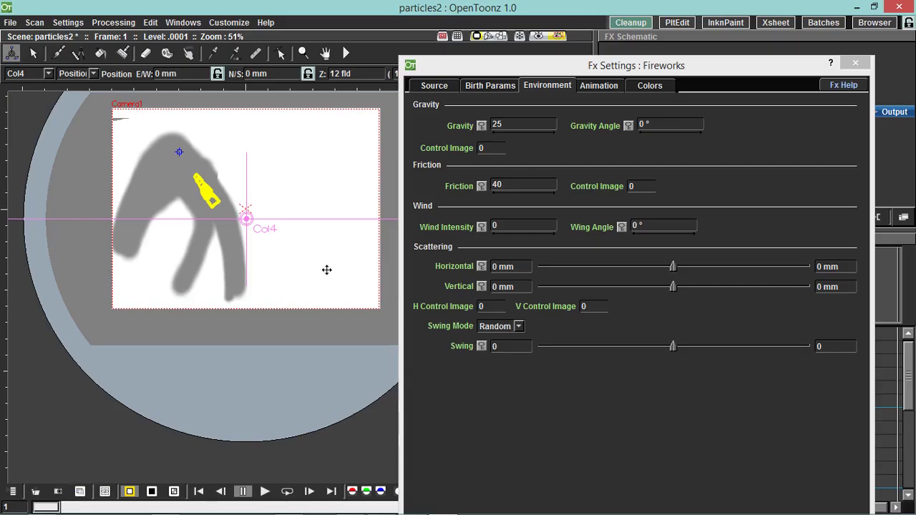
Reset the friction to 0, set its Control Image to 2 and enter a friction of 15
double_click(513, 185)
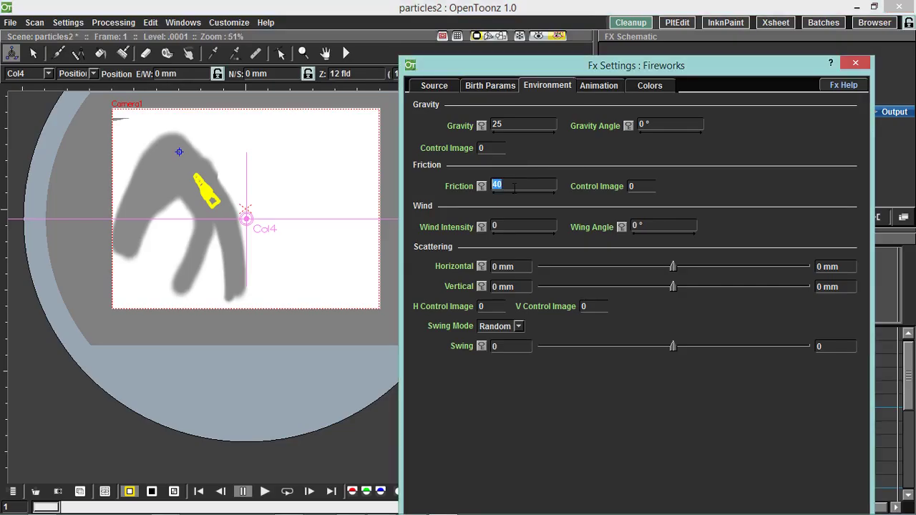
type("0")
left_click(632, 186)
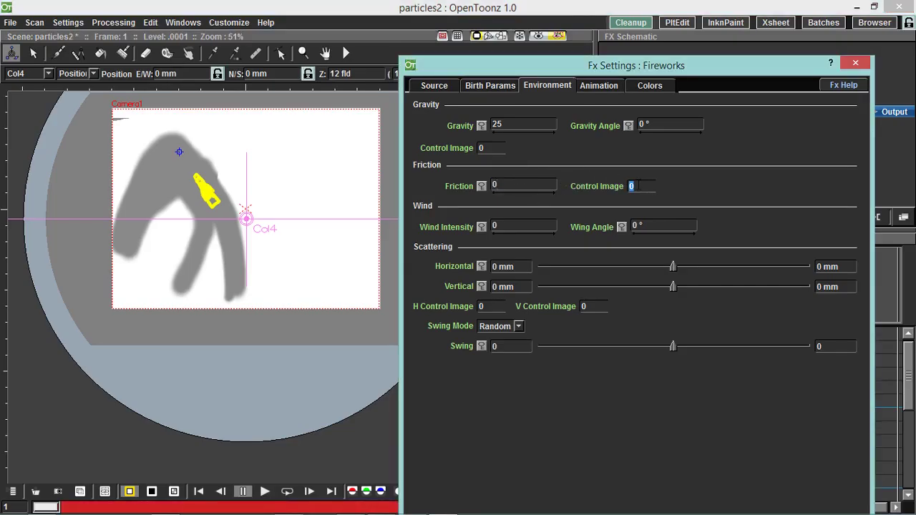
left_click(510, 184)
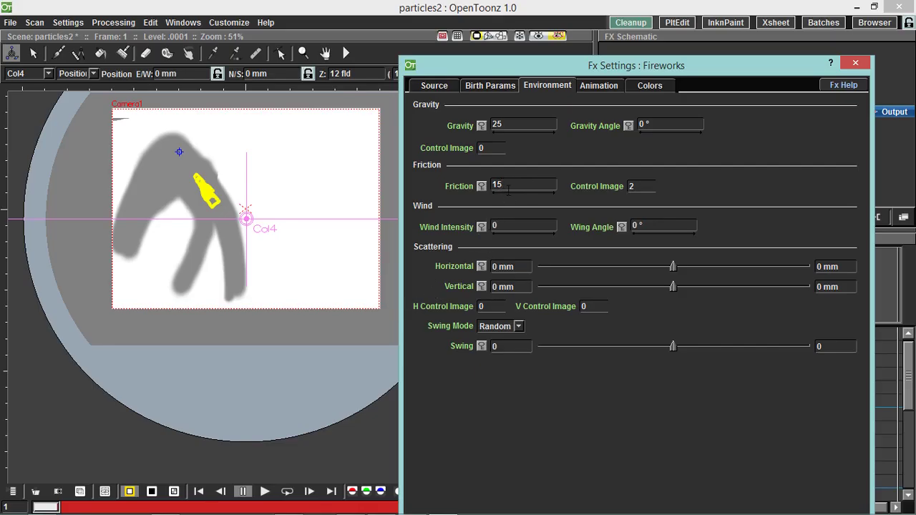
Set the friction to 25 and preview the animation in a loop
left_click(508, 186)
left_click(287, 492)
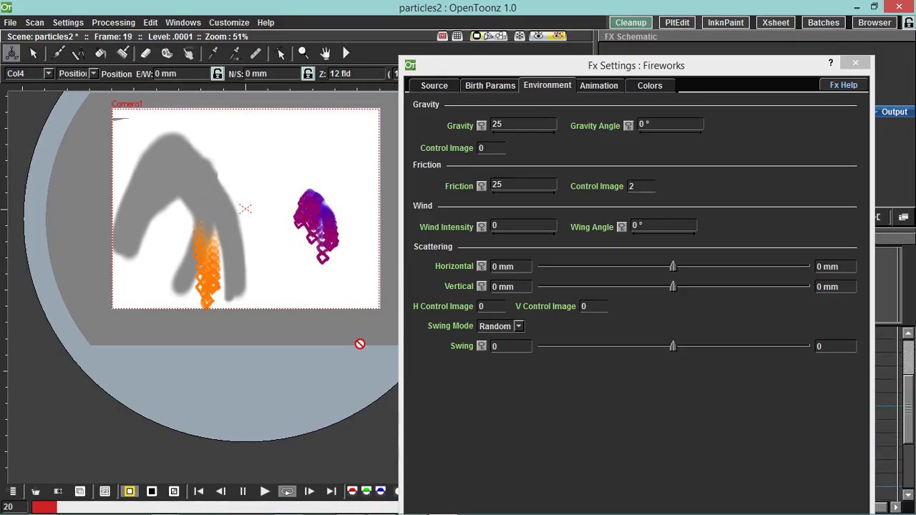
Increase the friction to 40, watch the looped animation and return to frame 1
left_click(520, 185)
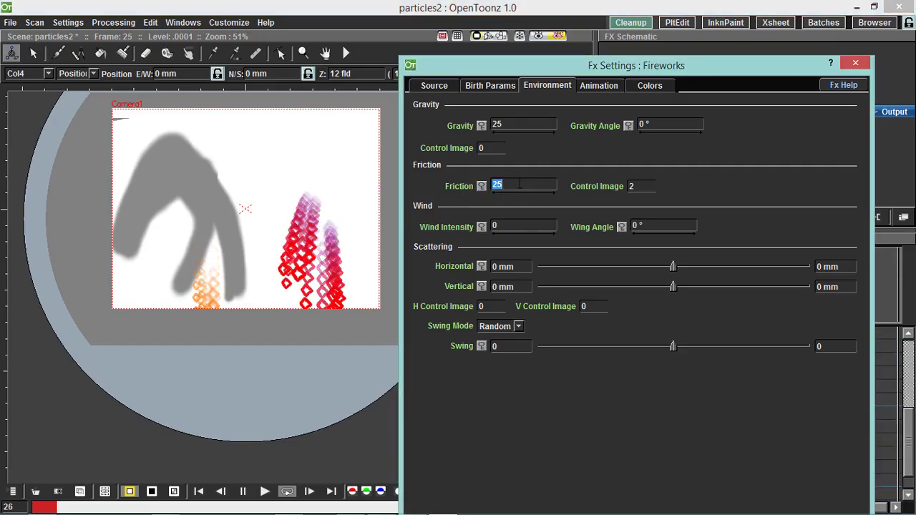
left_click(510, 185)
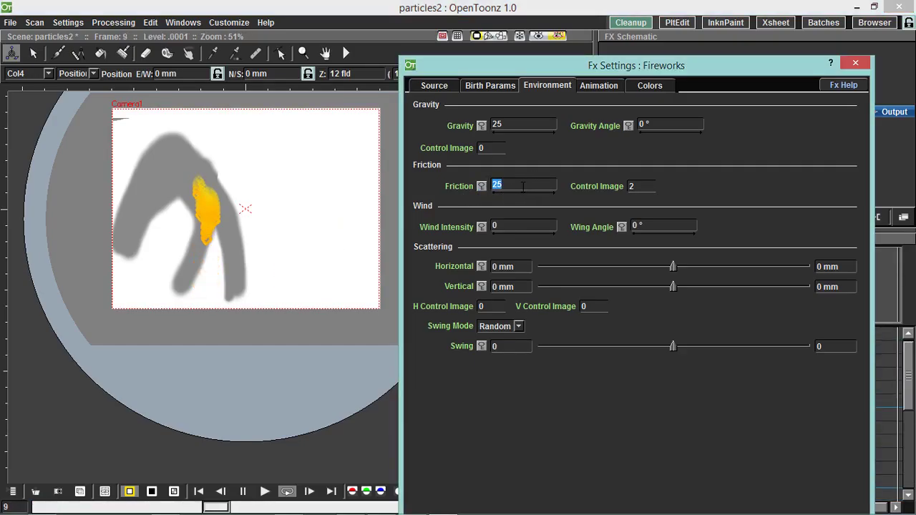
double_click(510, 186)
type("40")
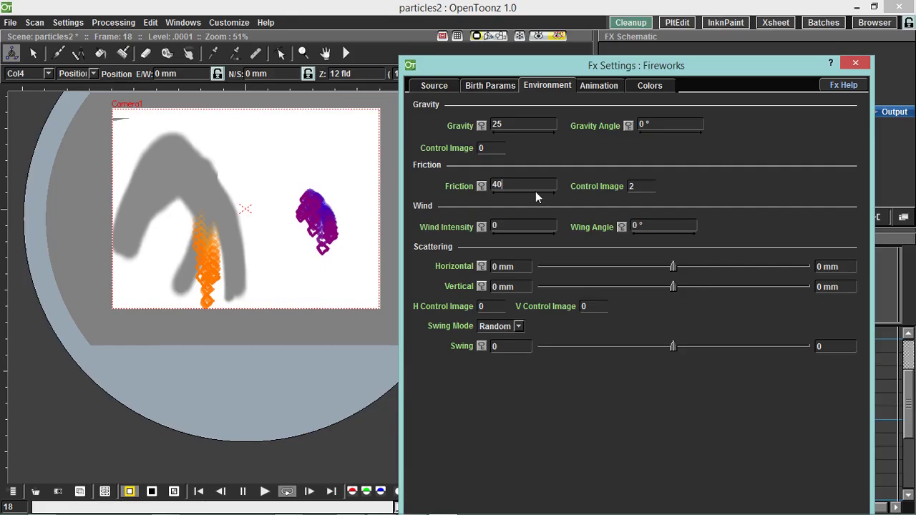
key("Return")
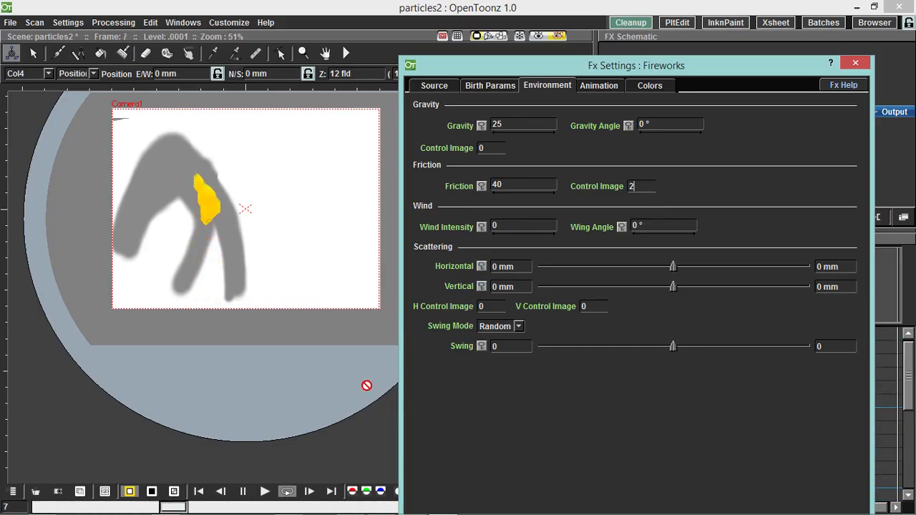
left_click(227, 508)
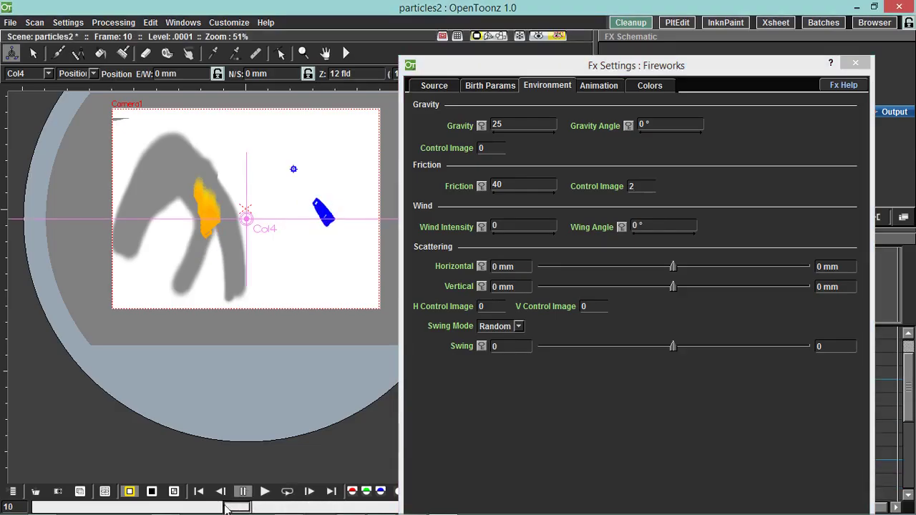
left_click_drag(227, 508, 46, 508)
Reset both the friction and its Control Image to 0
left_click_drag(525, 187, 484, 185)
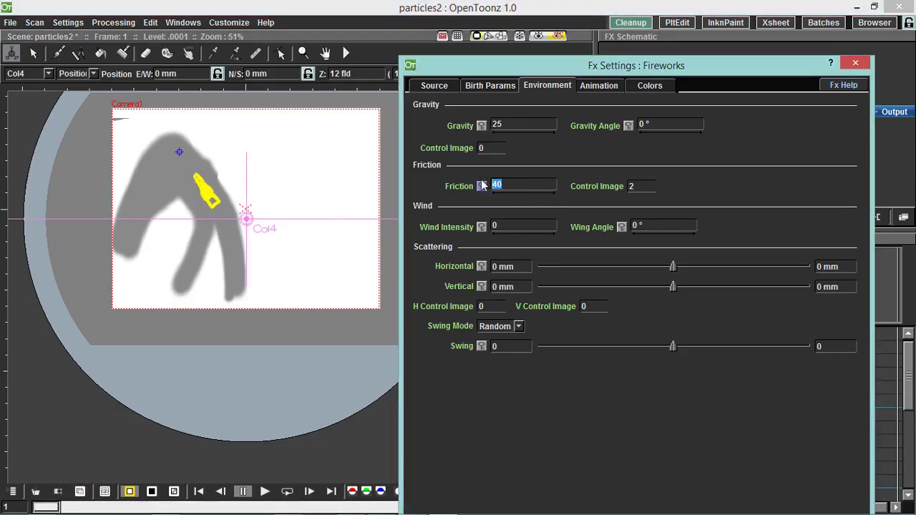
type("0")
double_click(632, 187)
type("0")
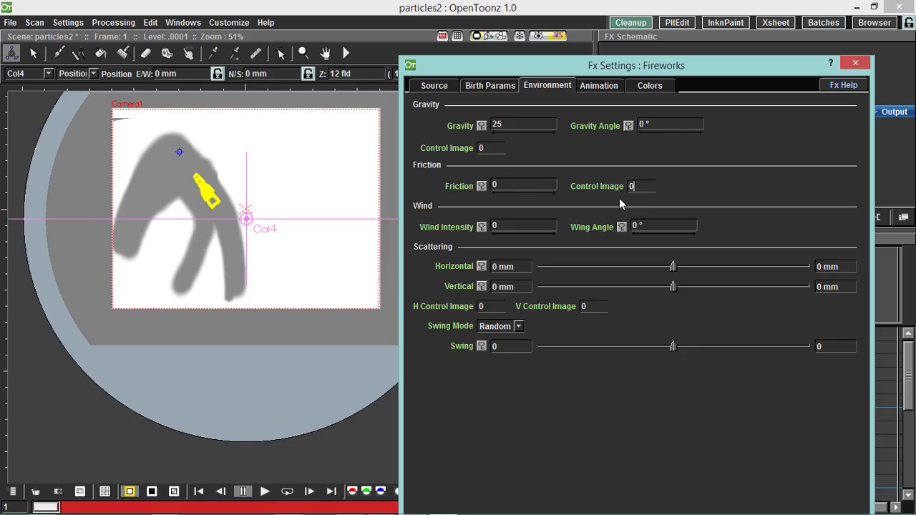
Set the wind intensity to 15 and its angle to 45°, then preview the animation in a loop and pause it
left_click(507, 227)
left_click(650, 225)
left_click(287, 491)
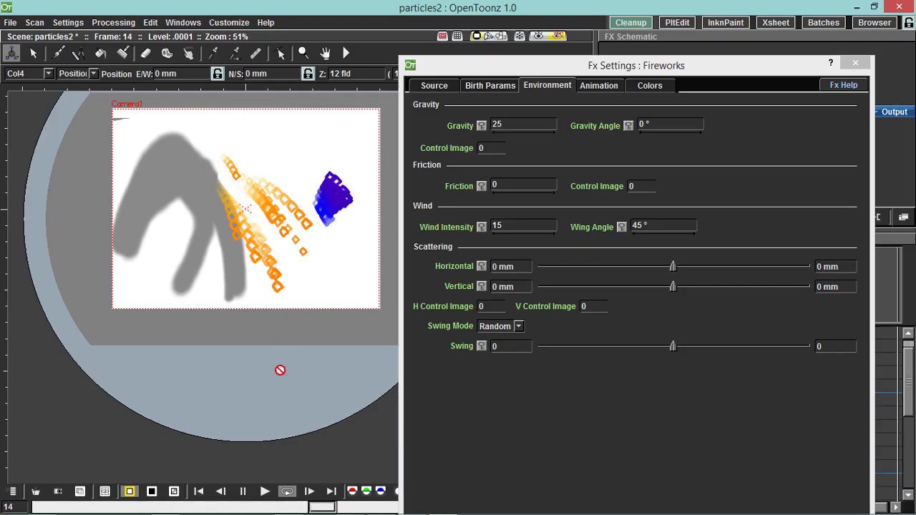
left_click(243, 491)
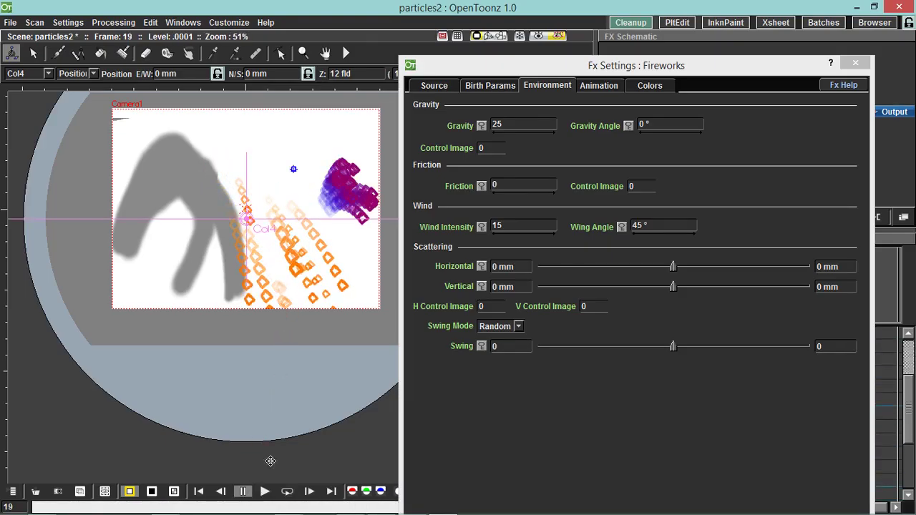
Change the wind angle to 90°, preview the animation and return to frame 1
left_click(640, 233)
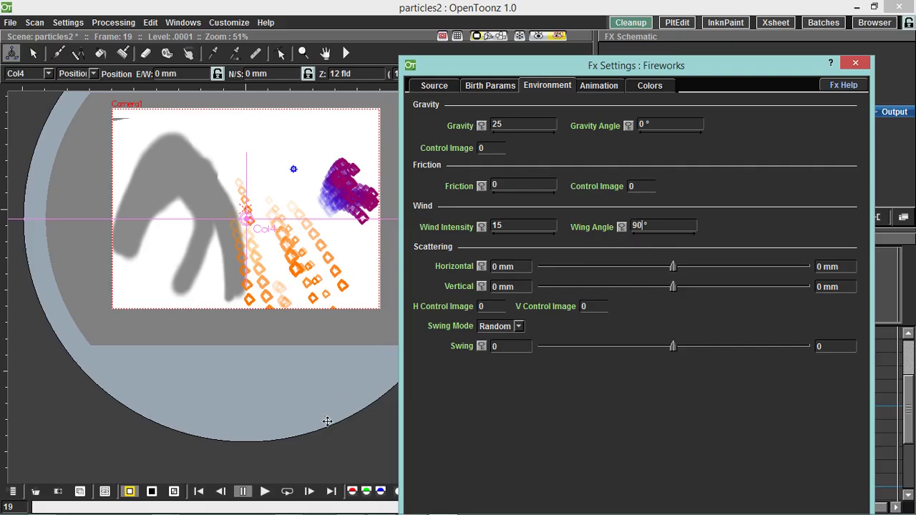
left_click(272, 494)
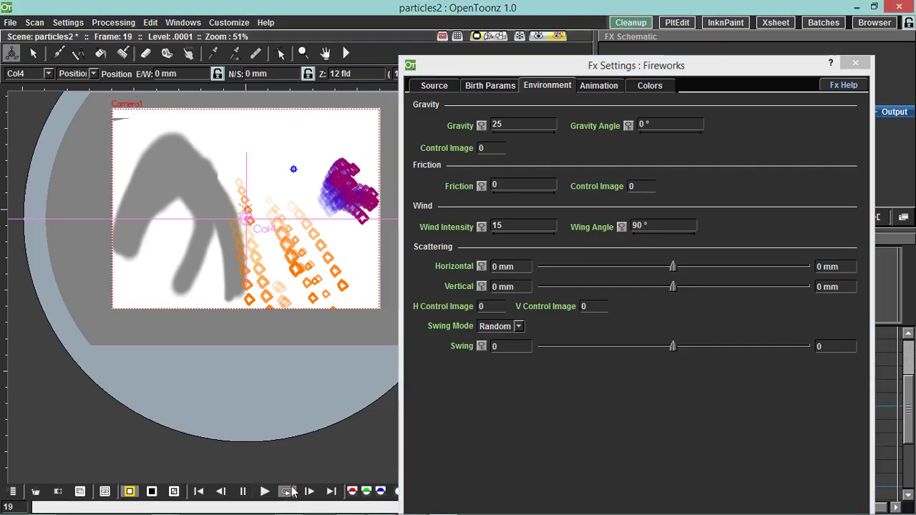
left_click(242, 491)
left_click_drag(249, 510, 25, 510)
Set the wind intensity to 80 and its angle to 35°, then preview the animation in a loop and pause it
left_click(535, 227)
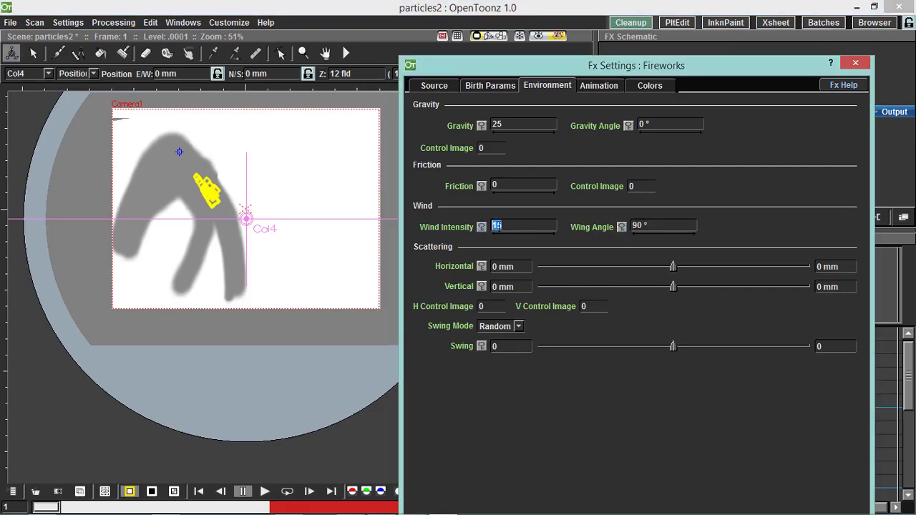
type("80")
left_click(627, 228)
type("35")
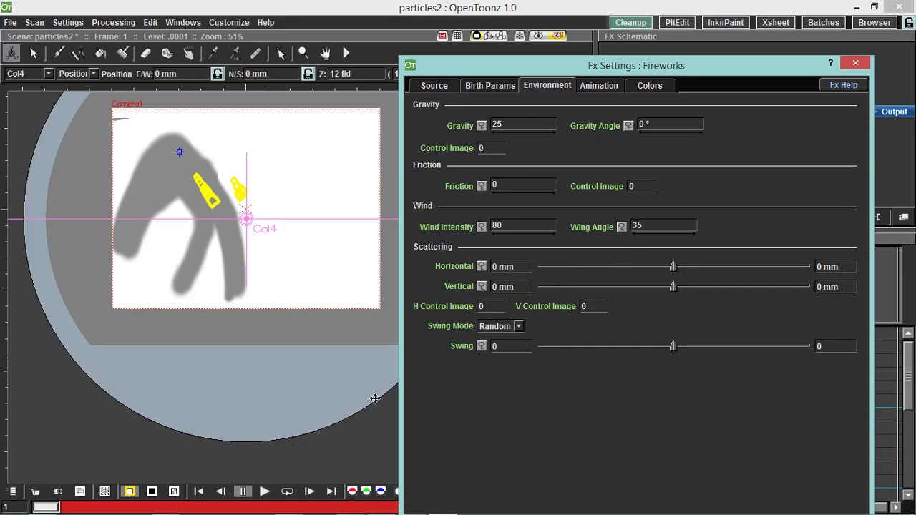
left_click(287, 491)
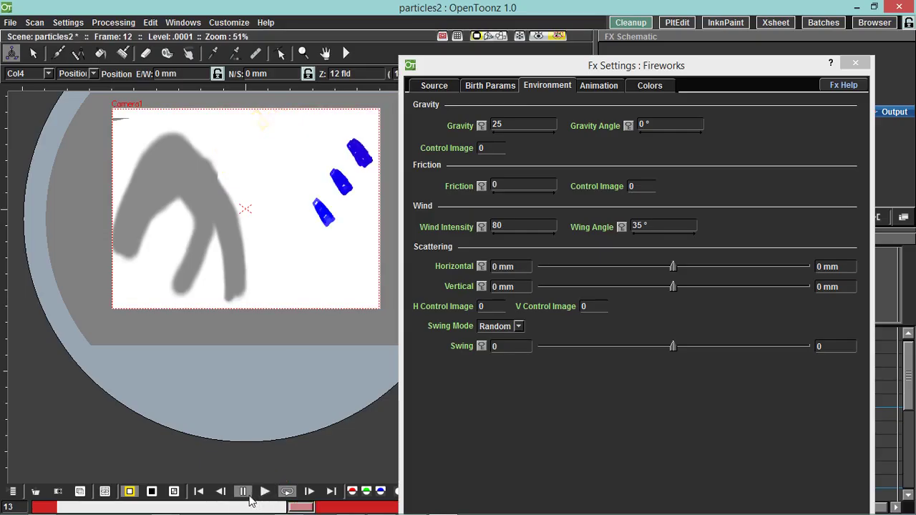
left_click(244, 492)
Reset the wind angle to 0°, play the animation and return to frame 1
left_click(648, 225)
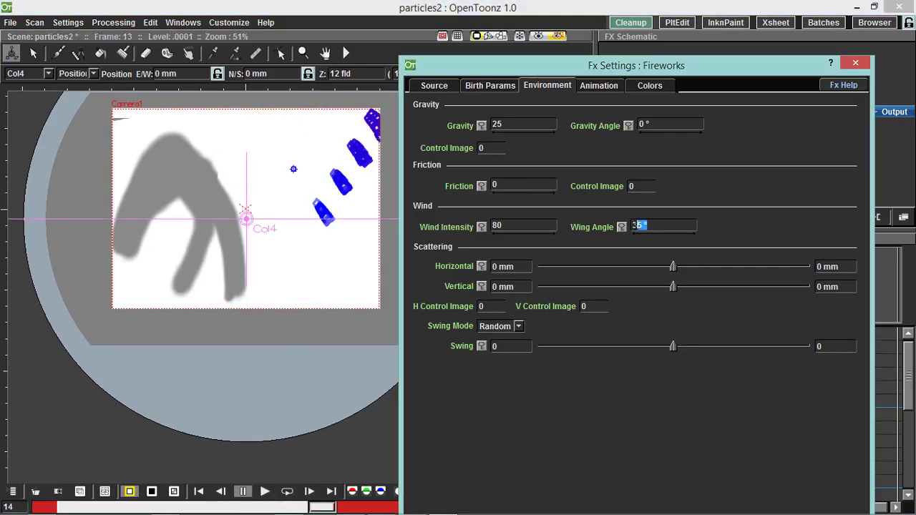
type("0")
left_click(265, 493)
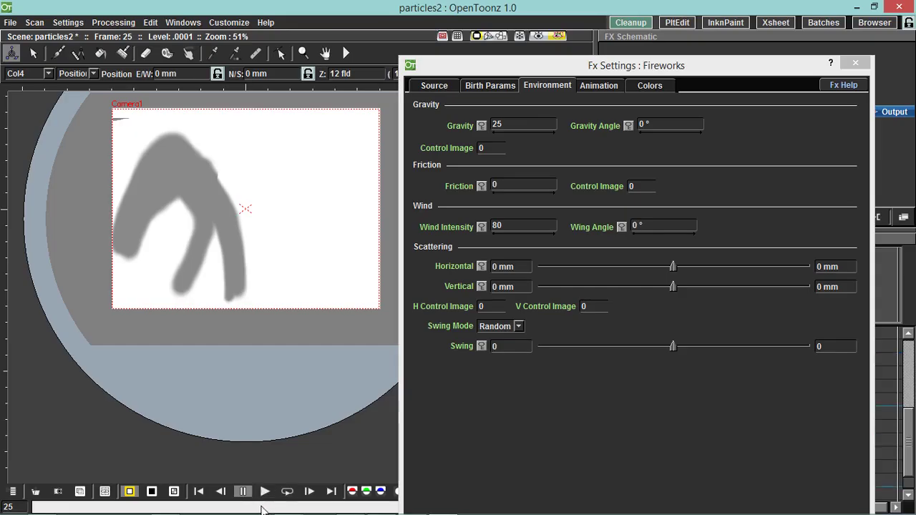
left_click_drag(172, 507, 37, 467)
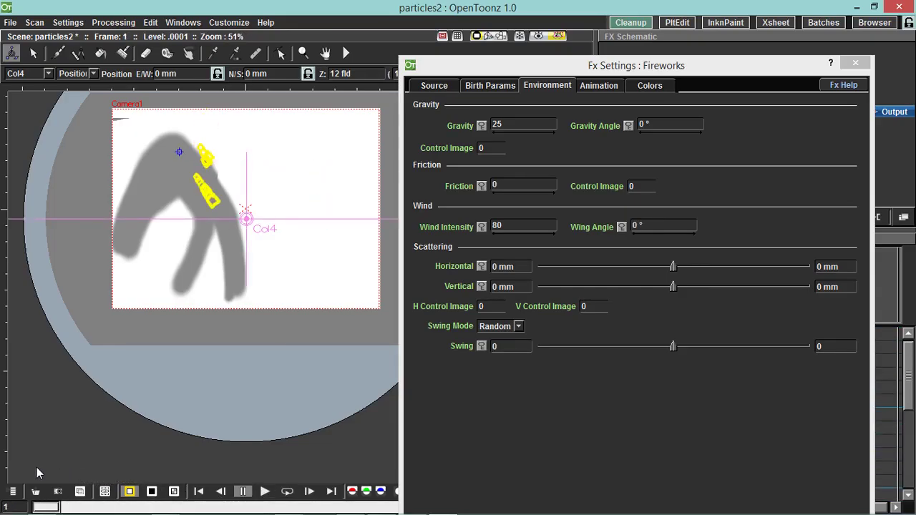
Reset the wind intensity to 0
left_click(527, 226)
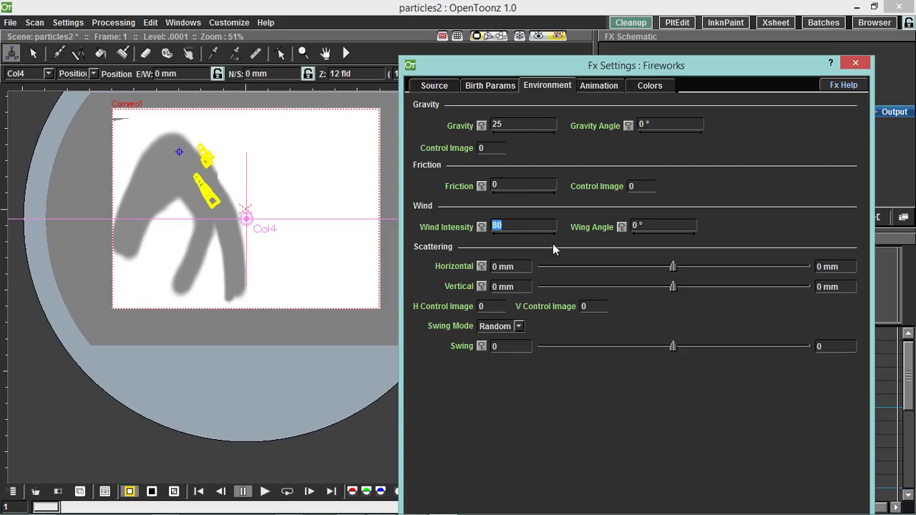
type("0")
left_click(650, 227)
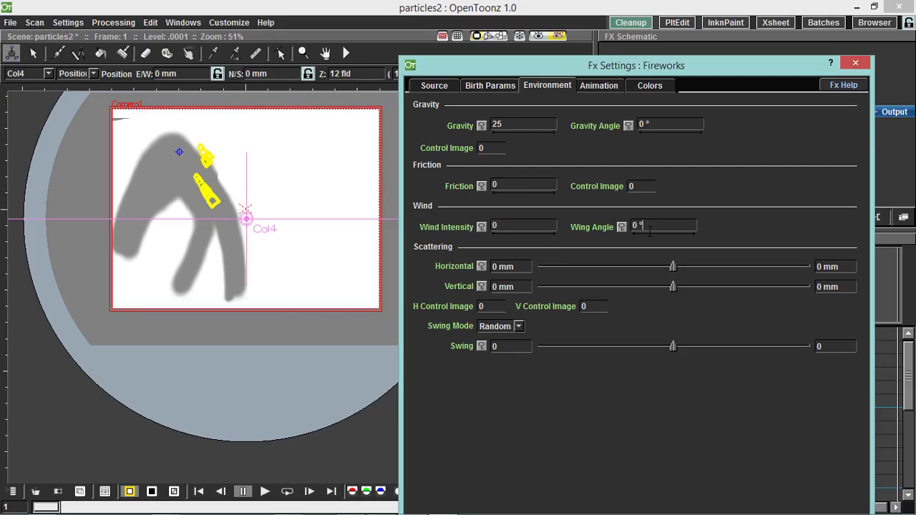
Move the Fx Settings window up slightly, preview the animation without wind and return to frame 1
mouse_move(581, 68)
left_mouse_down()
mouse_move(584, 29)
mouse_move(588, 84)
mouse_move(585, 53)
left_mouse_up()
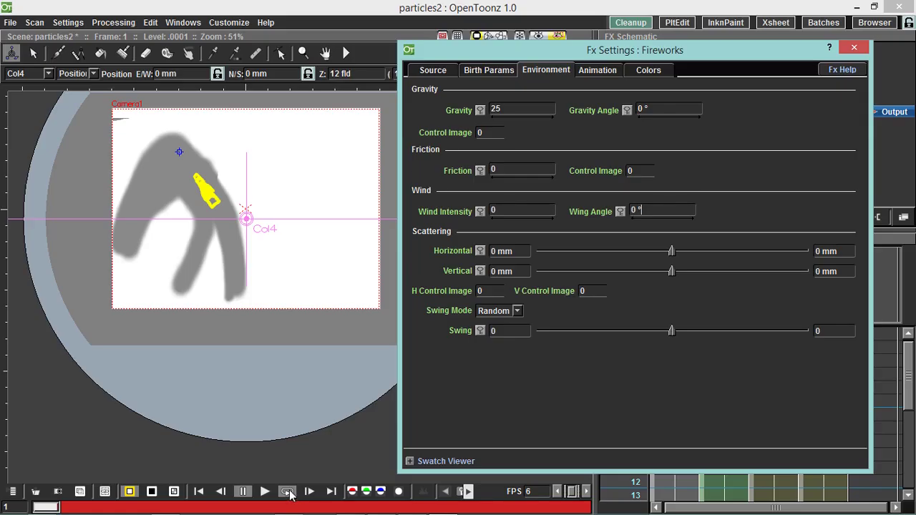
left_click(287, 492)
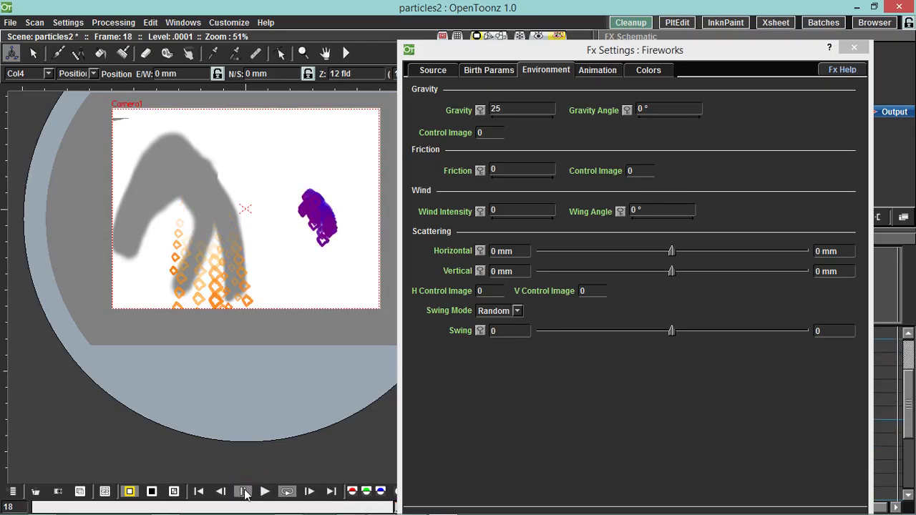
left_click(242, 494)
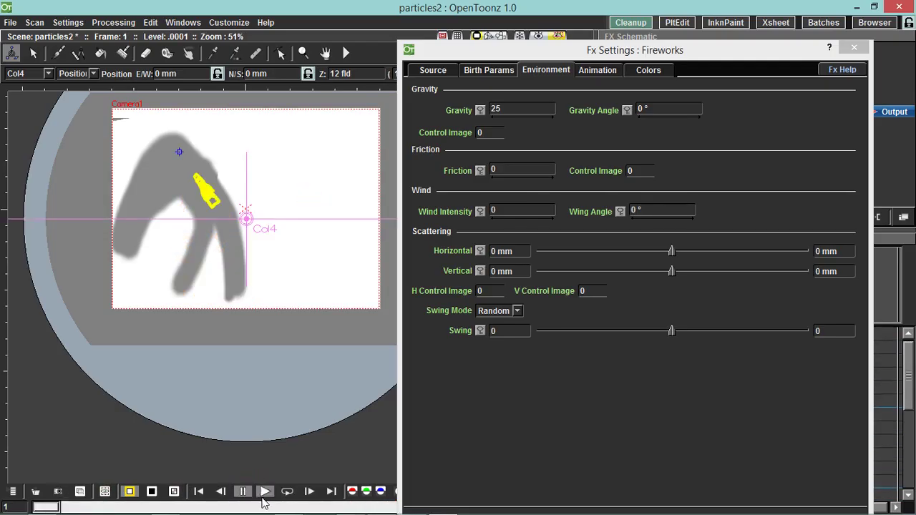
left_click(263, 494)
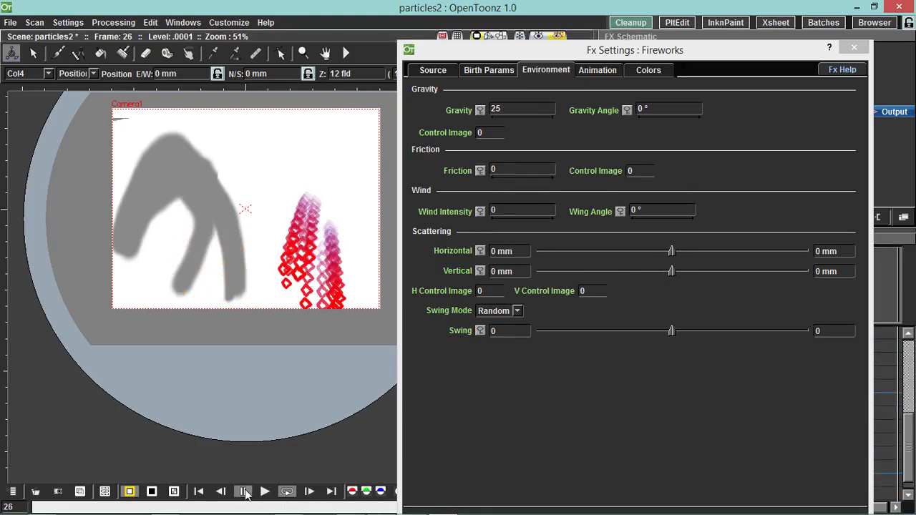
left_click(175, 507)
left_click_drag(180, 508, 55, 508)
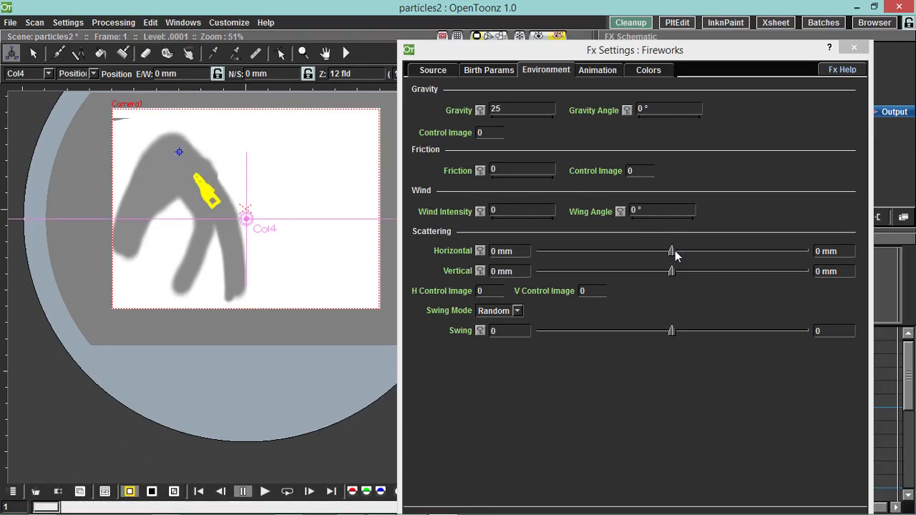
Raise the maximum horizontal scattering to about 43.7 mm, preview the animation in a loop and return to frame 1
left_click_drag(676, 256, 686, 260)
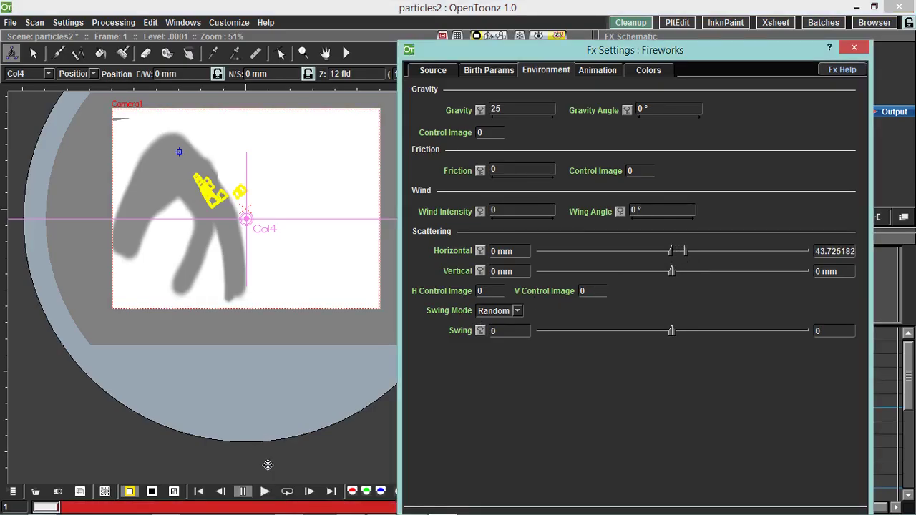
left_click(265, 491)
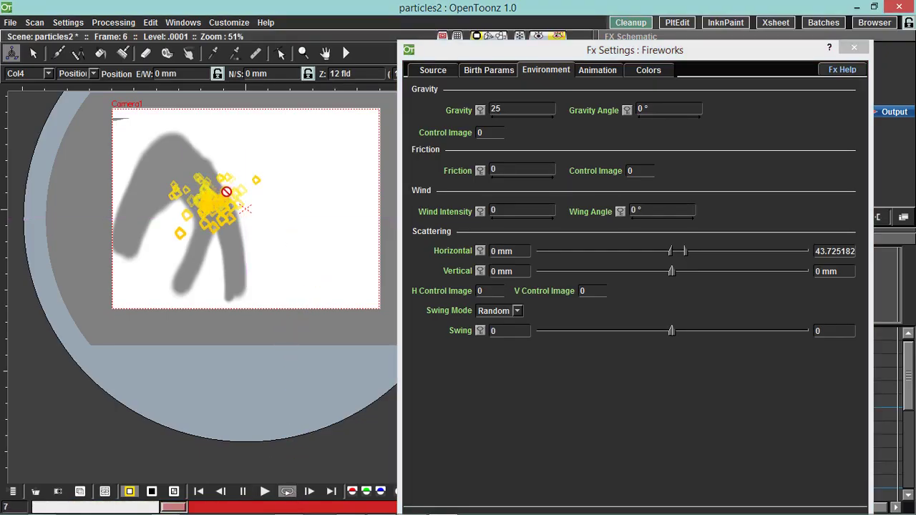
scroll(215, 213, "up", 3)
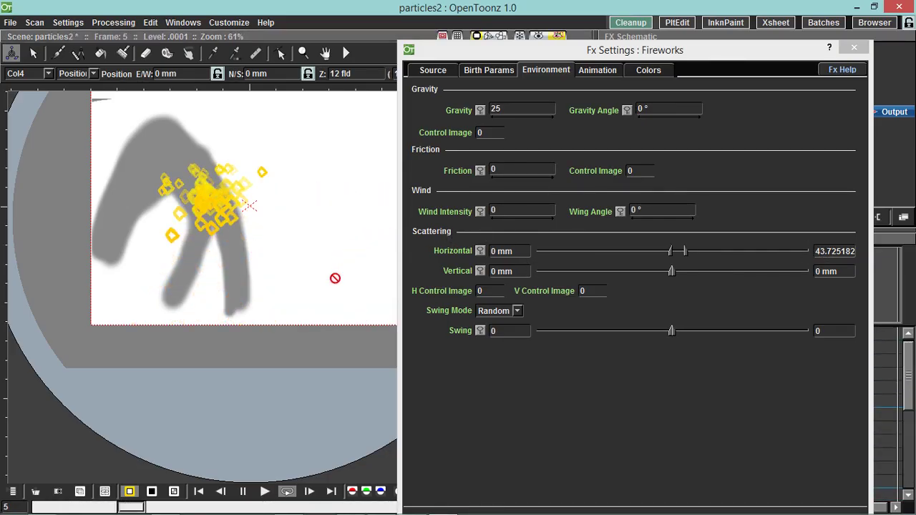
left_click_drag(279, 506, 44, 507)
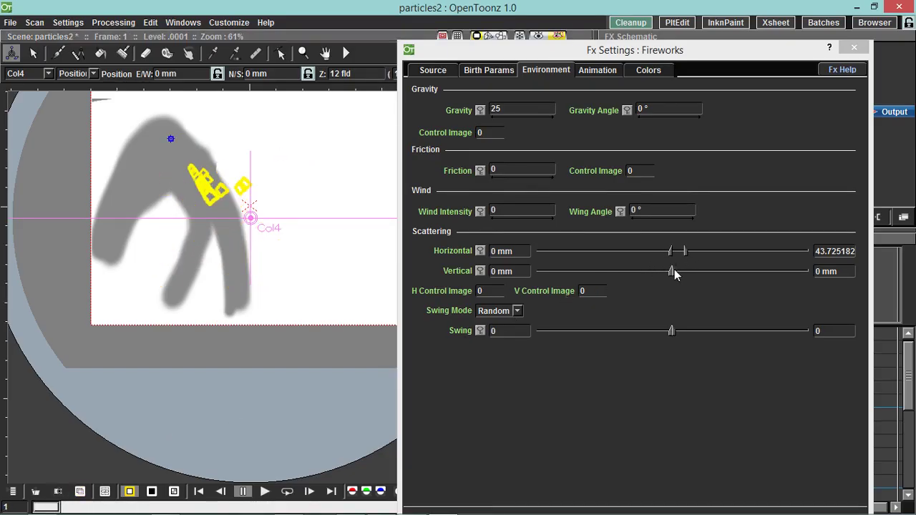
Raise the maximum vertical scattering to about 112.3 mm and preview the animation in a loop
left_click_drag(673, 273, 705, 271)
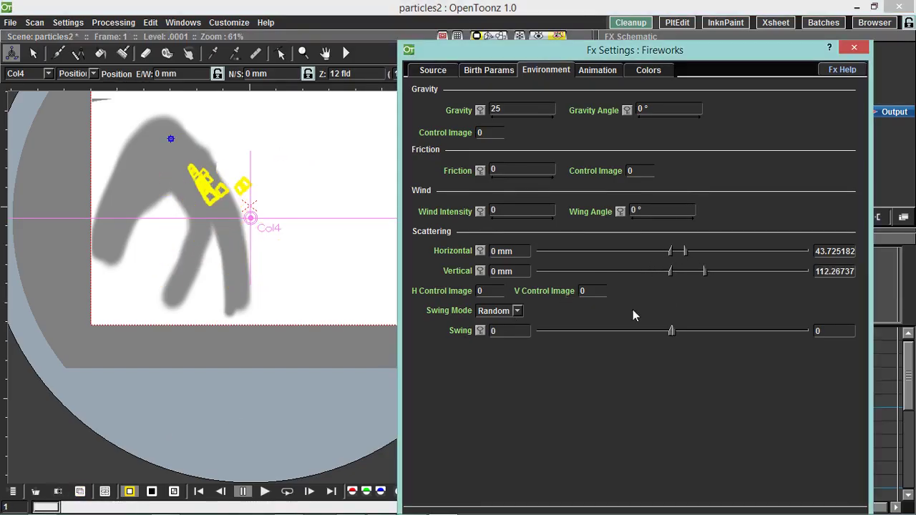
left_click(287, 491)
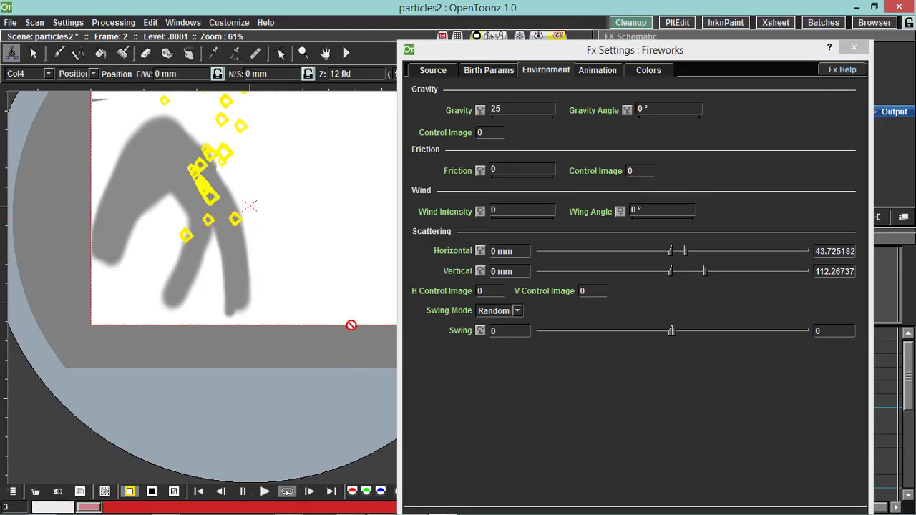
scroll(317, 251, "down", 2)
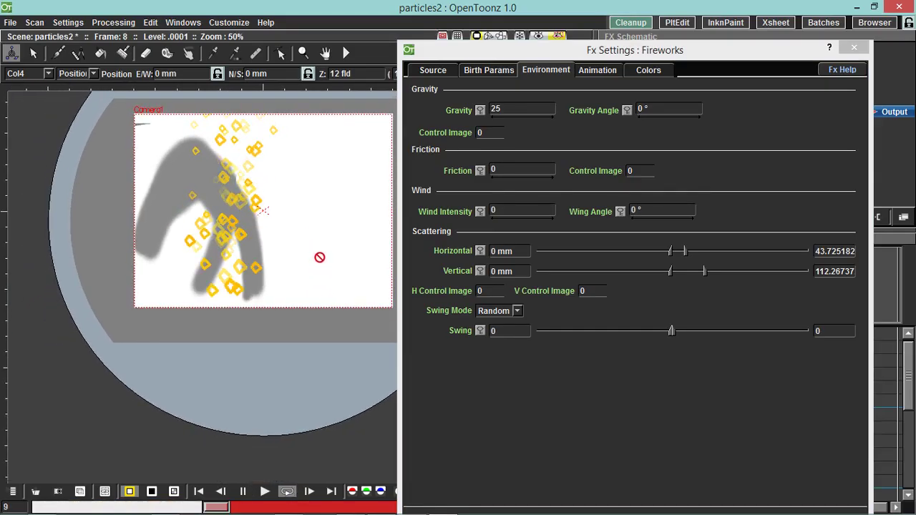
Widen the scattering to about -147.7 to 187.9 mm horizontally and -145.4 to 183.2 mm vertically, preview it and return to frame 1
left_click_drag(671, 271, 629, 272)
left_click_drag(708, 271, 726, 251)
left_click_drag(671, 252, 627, 256)
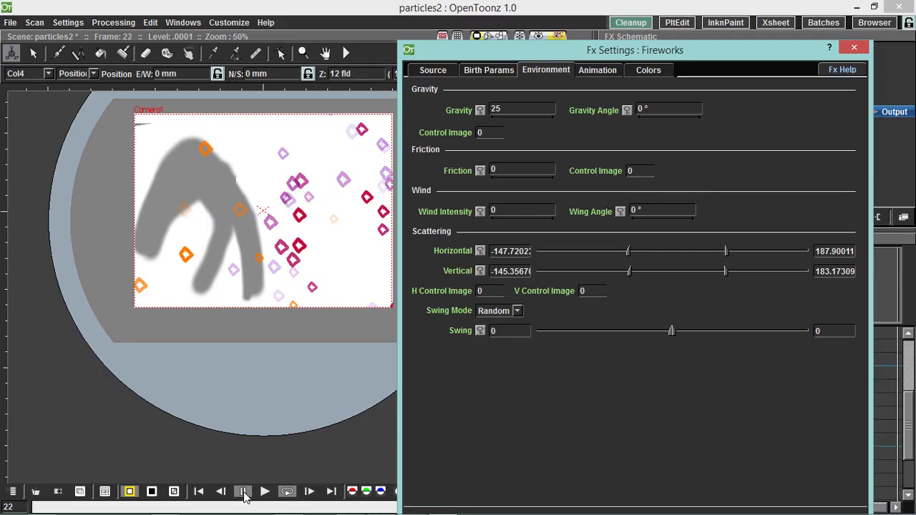
left_click_drag(114, 510, 40, 509)
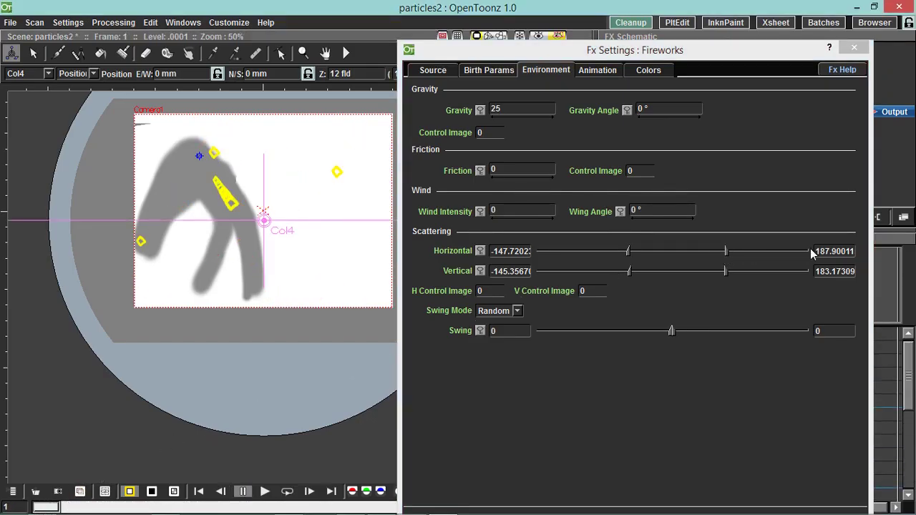
Reset the minimum and maximum horizontal scattering to 0 mm
left_click_drag(816, 251, 833, 251)
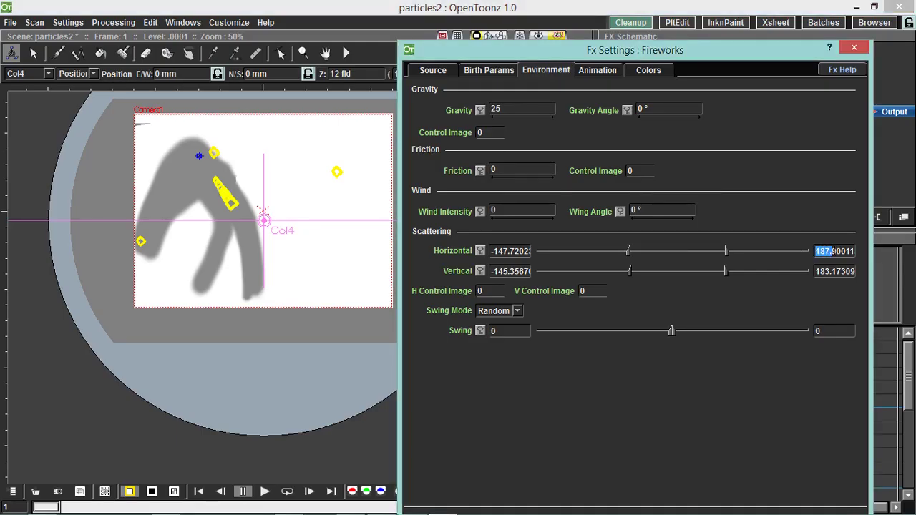
left_click(492, 252)
left_click_drag(492, 251, 664, 267)
type("0")
key("Tab")
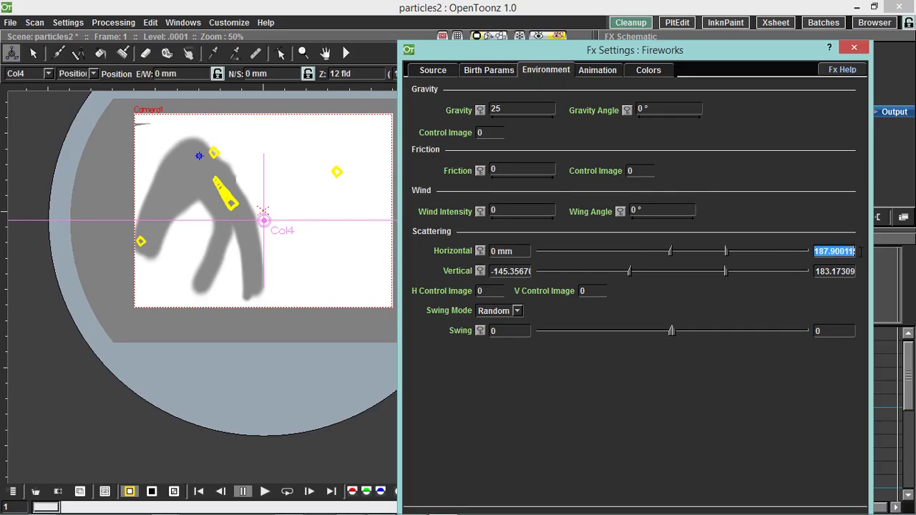
type("0")
Bring both vertical scattering limits to about -8.27 mm
left_click_drag(492, 271, 716, 283)
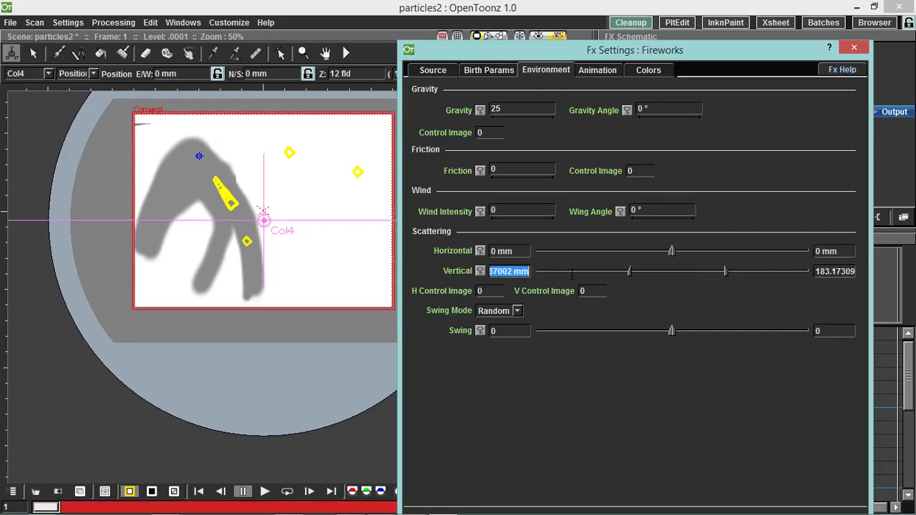
type("0")
left_click_drag(817, 272, 668, 279)
type("0")
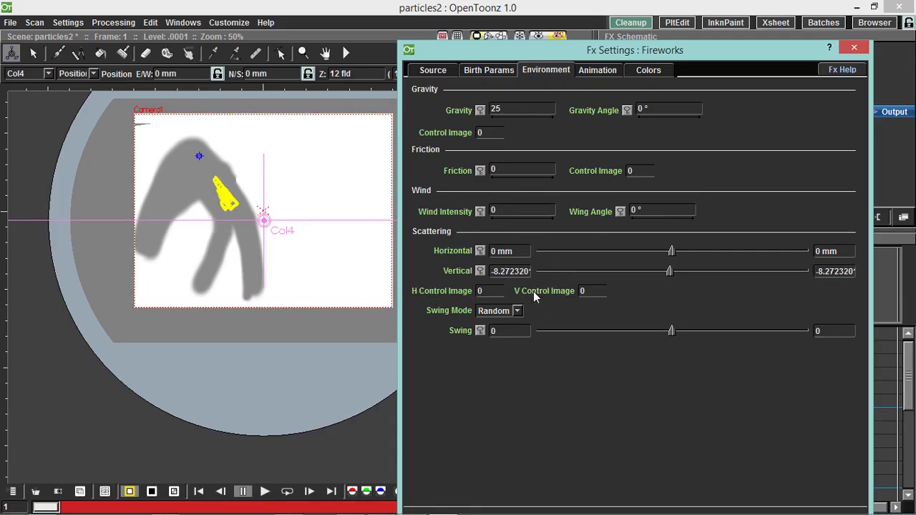
Set the H Control Image to 2, widen horizontal scattering to about -22.5 to 41.4 mm and preview the animation in a loop
left_click(489, 292)
type("2")
mouse_move(675, 252)
left_mouse_down()
mouse_move(685, 253)
mouse_move(663, 261)
left_mouse_up()
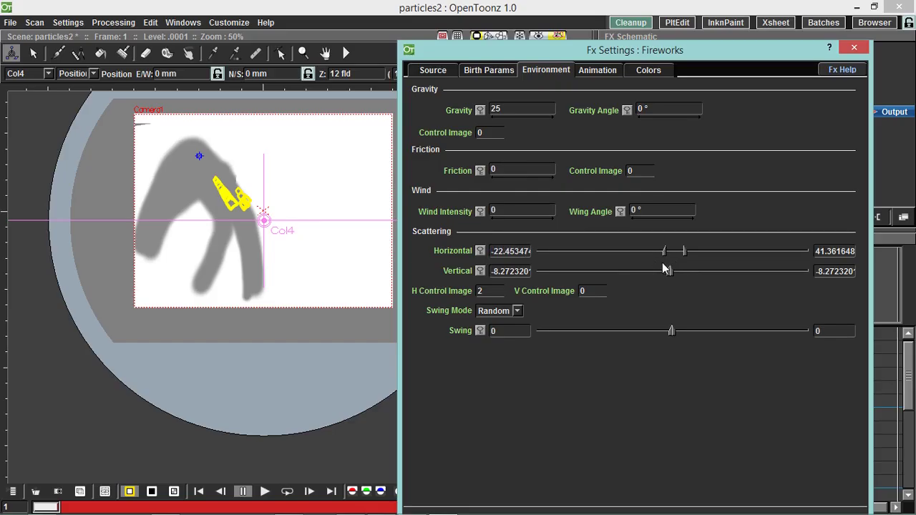
left_click(320, 432)
key("p")
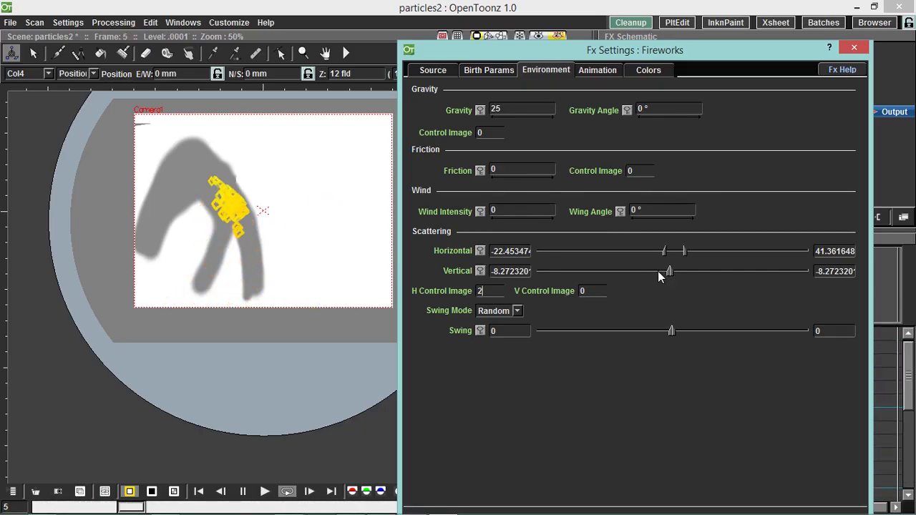
Shift the Fx Settings window slightly and re-enter 2 as the H Control Image while the animation loops
left_click_drag(705, 50, 591, 221)
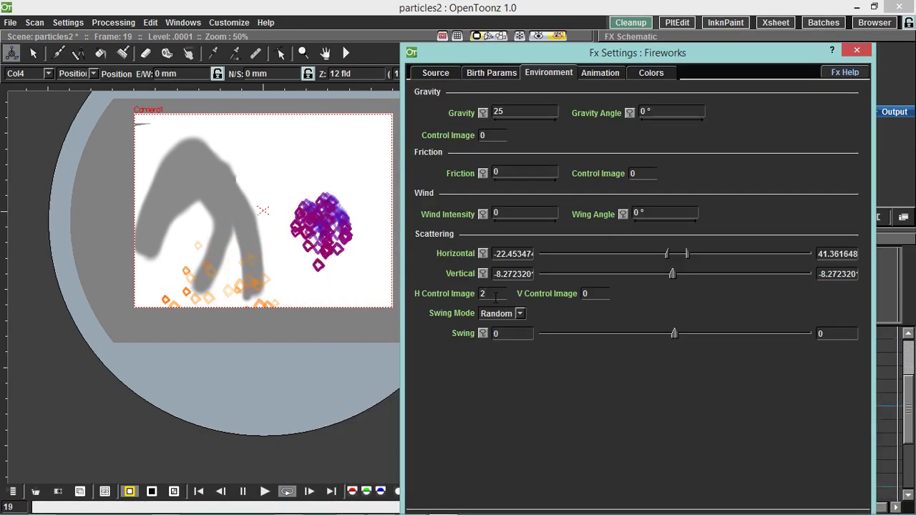
type("2")
key("Return")
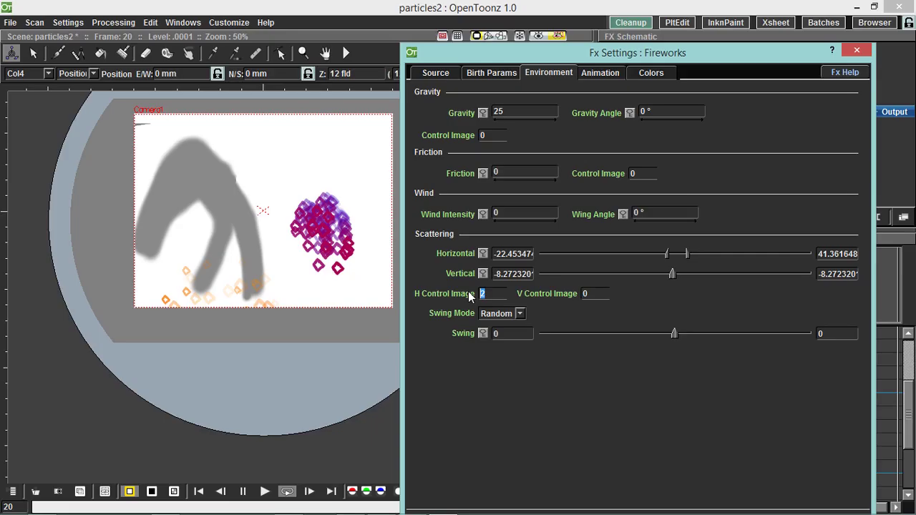
left_click(499, 293)
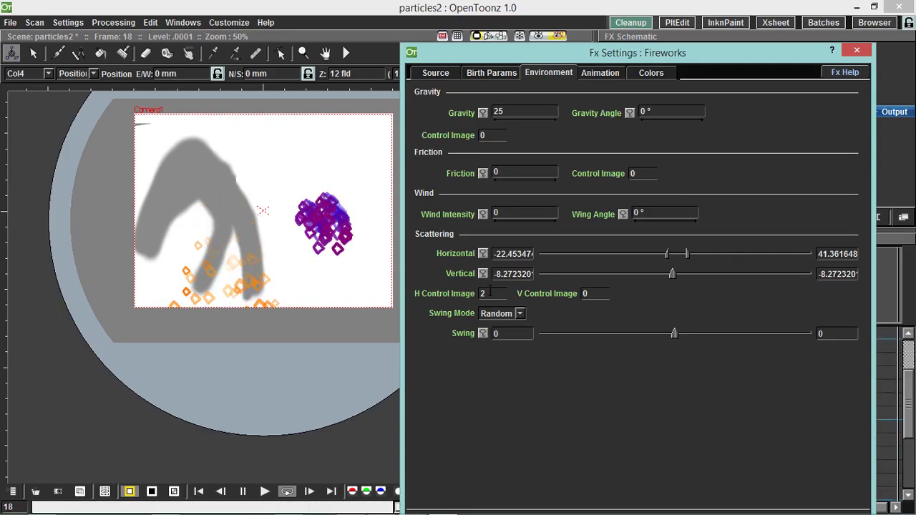
Reset the horizontal and vertical scattering ranges to 0 mm and preview the animation in a loop with the H Control Image
left_click(820, 254)
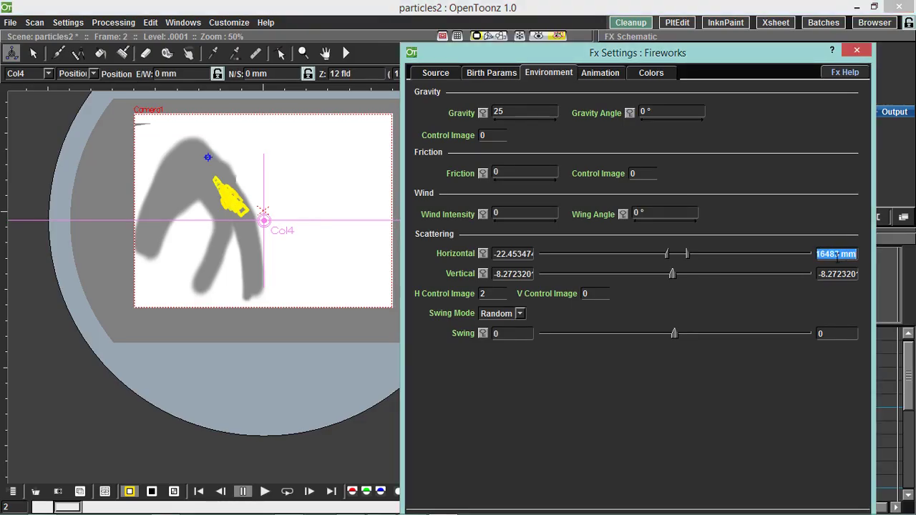
type("0")
key("shift+Tab")
type("0")
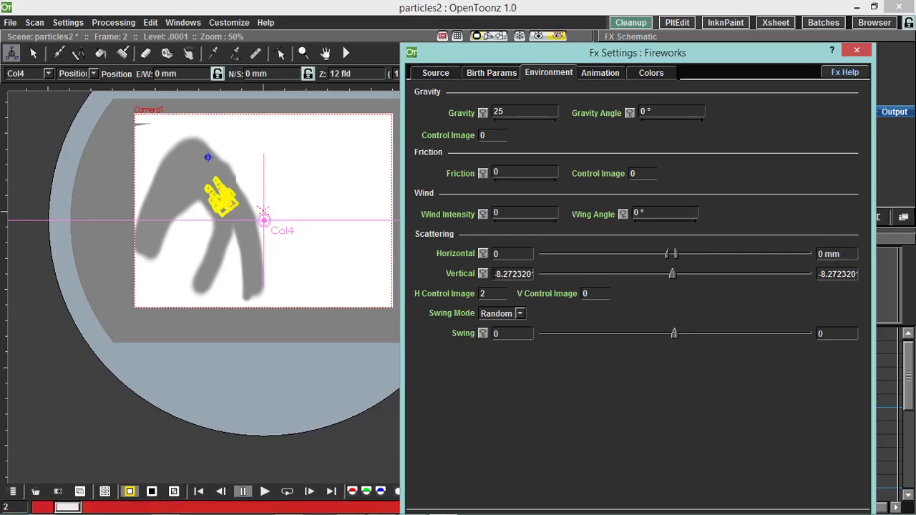
key("Tab")
type("0")
key("Tab")
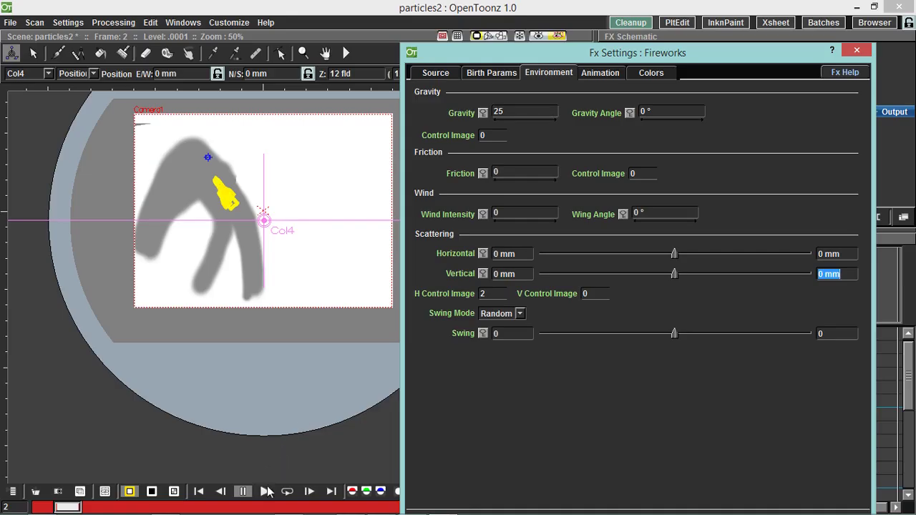
left_click(287, 491)
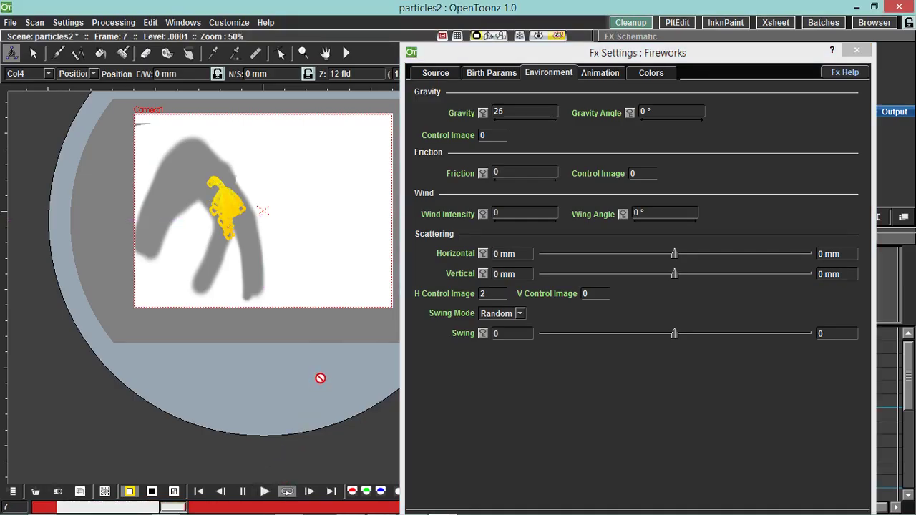
Stop playback, set the H Control Image to 0 and the V Control Image to 2, and preview the animation in a loop
left_click(505, 296)
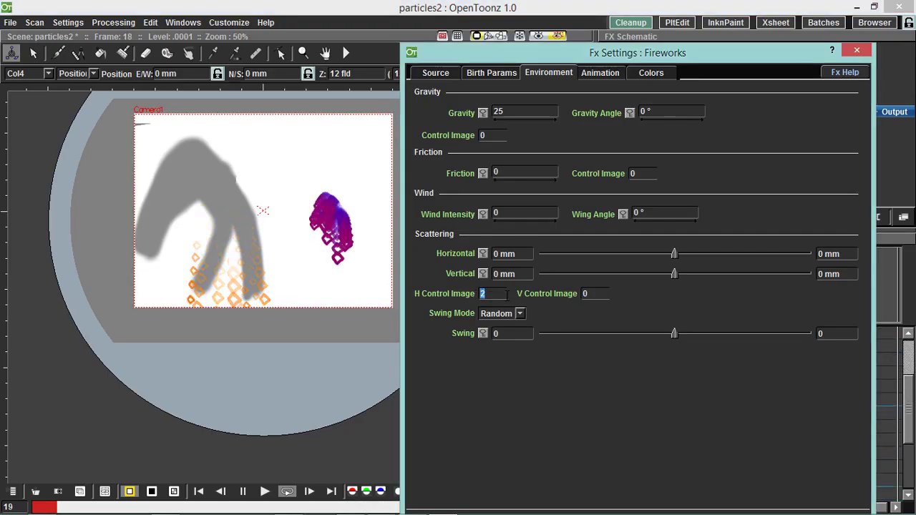
left_click(586, 294)
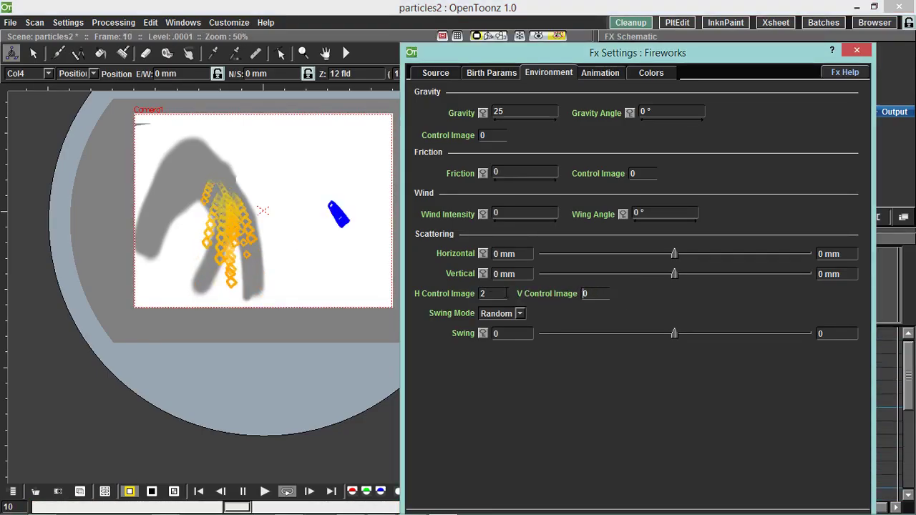
left_click(243, 491)
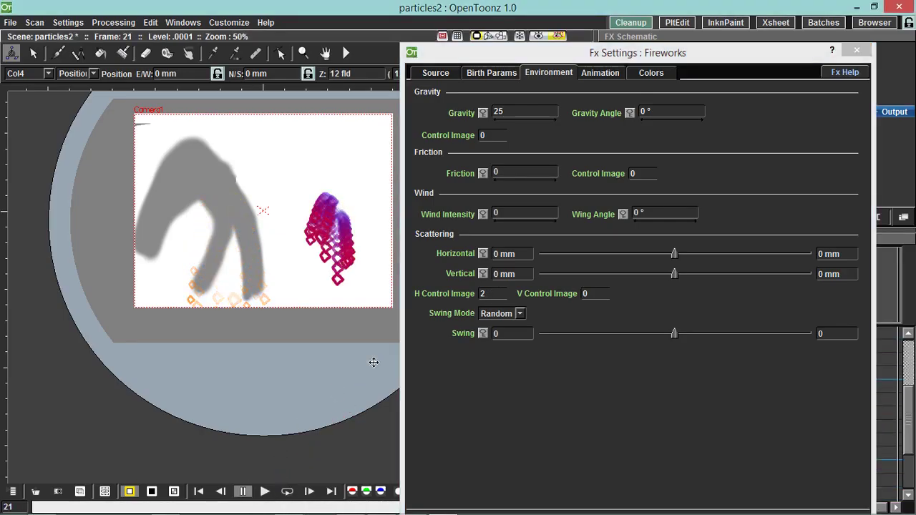
left_click(501, 297)
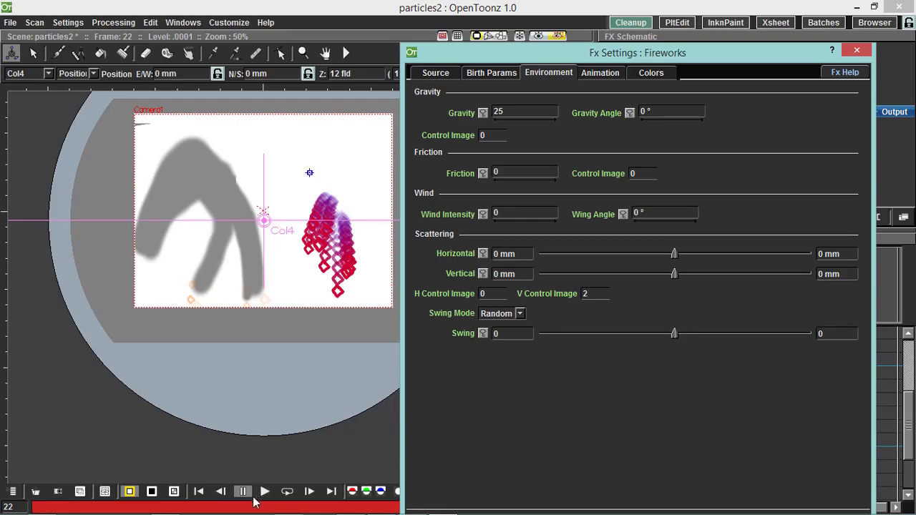
left_click(287, 492)
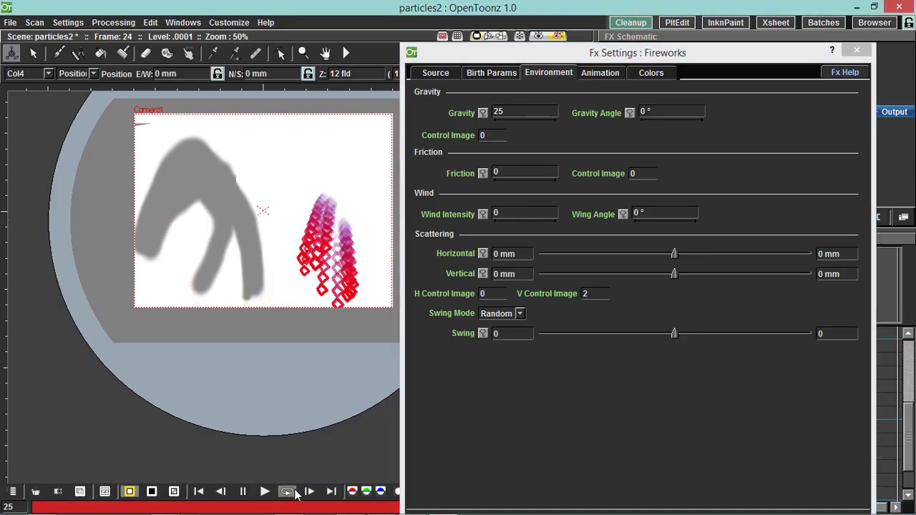
left_click(243, 493)
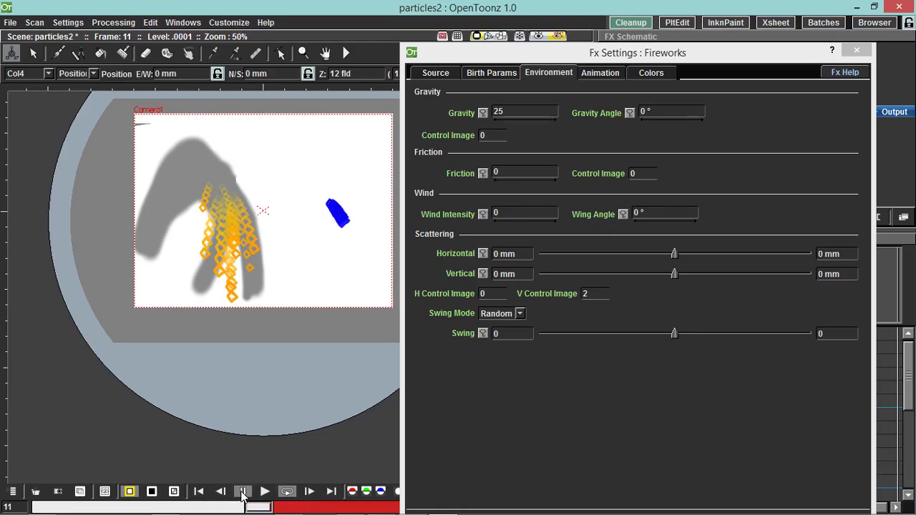
Set the maximum horizontal scattering to about 31.9 mm, both vertical limits to about -8.27 mm, V Control Image to 0 and gravity to 10; preview the loop
mouse_move(673, 254)
left_mouse_down()
mouse_move(691, 255)
mouse_move(677, 274)
mouse_move(684, 256)
left_mouse_up()
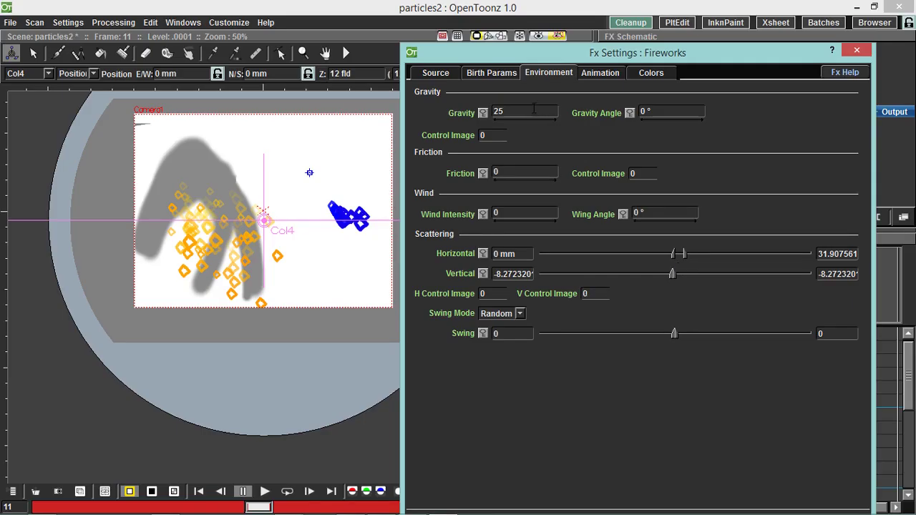
type("10")
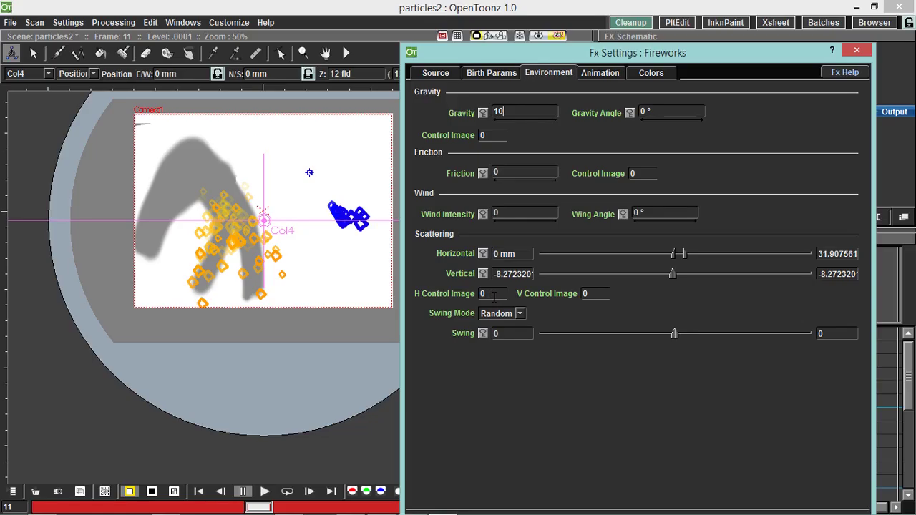
left_click(290, 494)
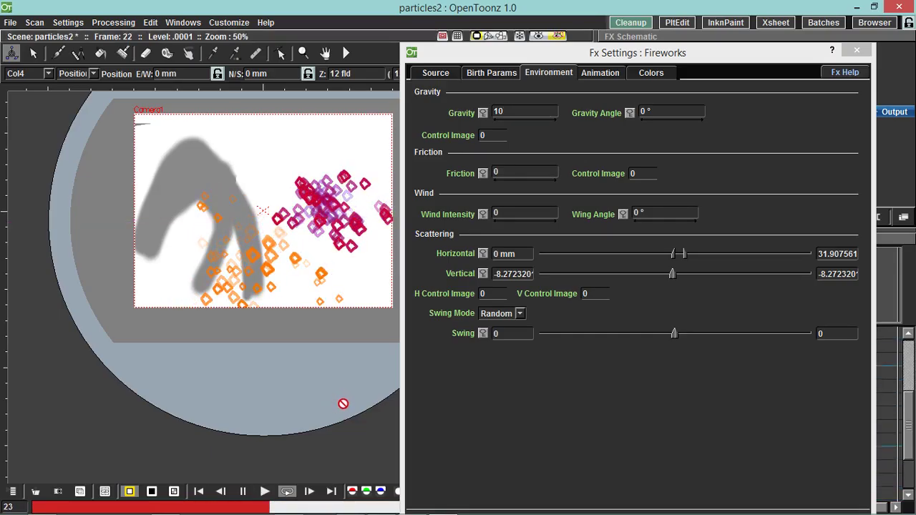
Stop the playback, set the H Control Image to 2 and preview the animation in a loop again
left_click(503, 295)
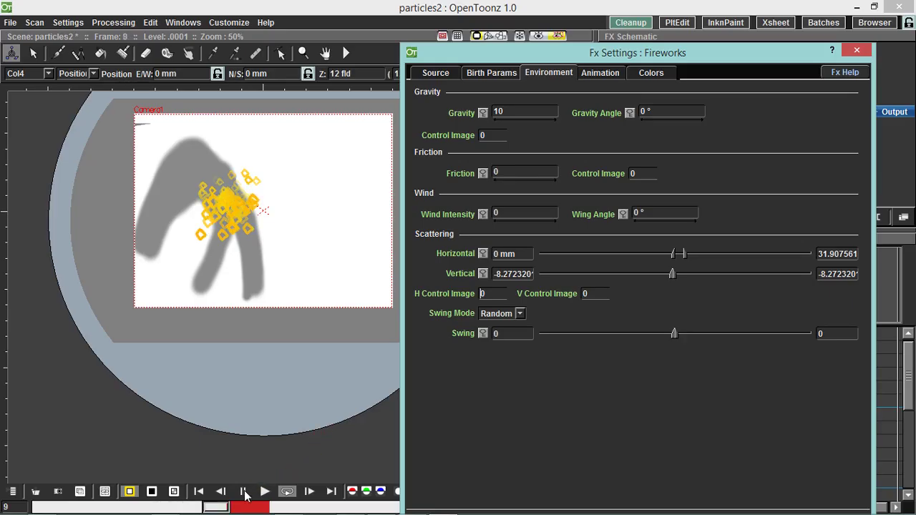
left_click(494, 293)
type("2")
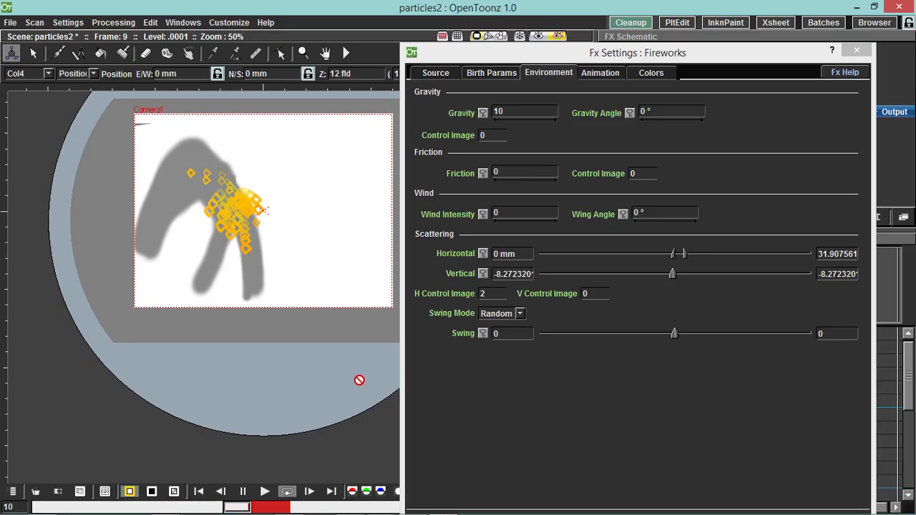
Switch to the Toonz Harlequin user guide in Foxit Reader and read the Scattering section on control images and swing mode
key("alt+Tab")
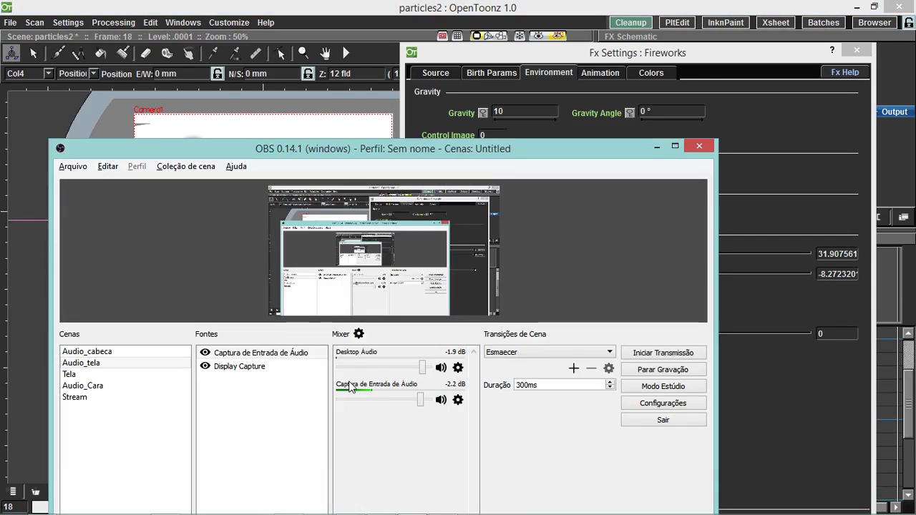
key("alt+Tab")
key("alt+Tab")
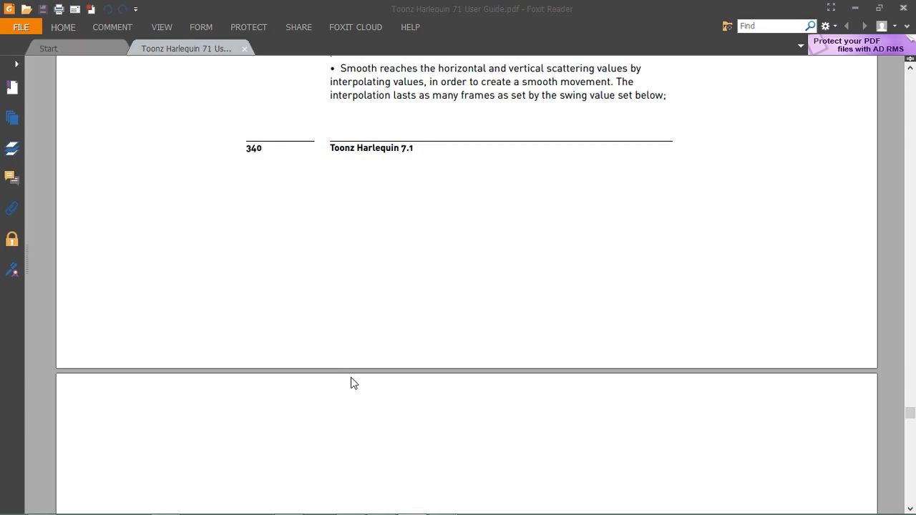
scroll(351, 383, "up", 10)
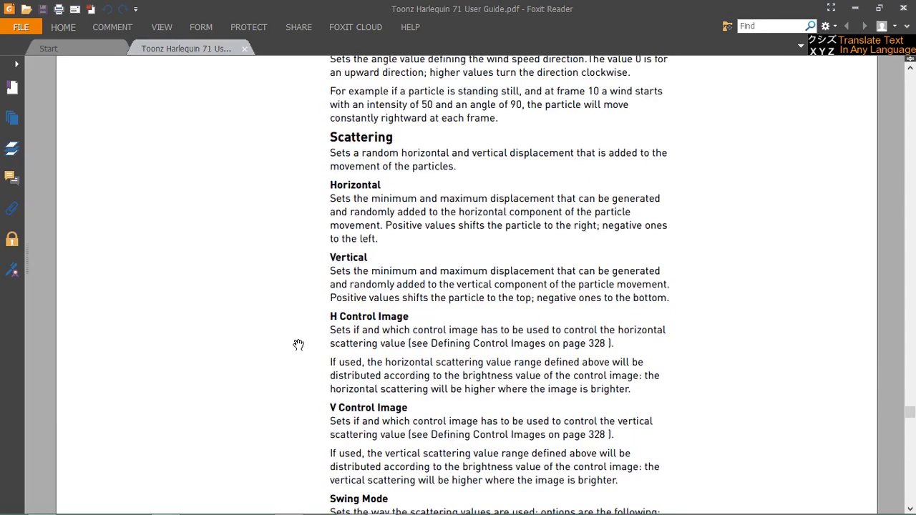
scroll(298, 345, "down", 3)
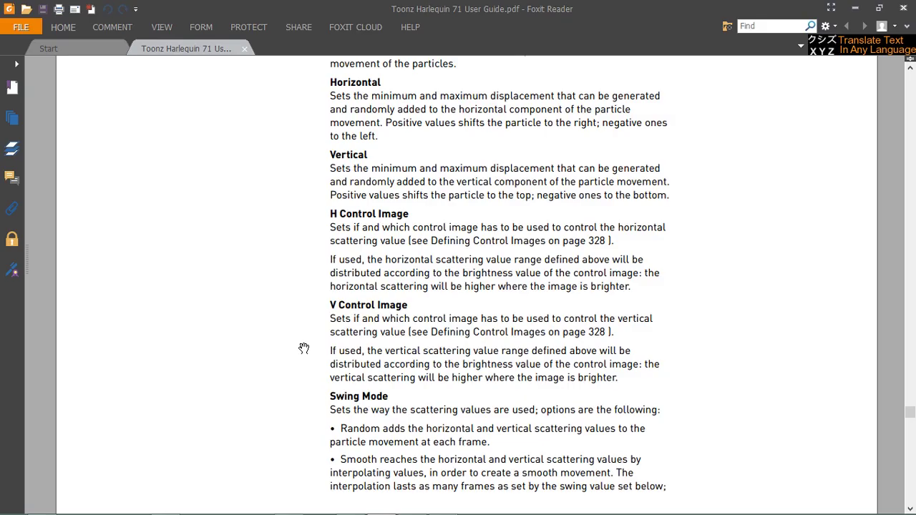
Switch back to OpenToonz and move the Fx Settings window slightly higher
key("alt+Tab")
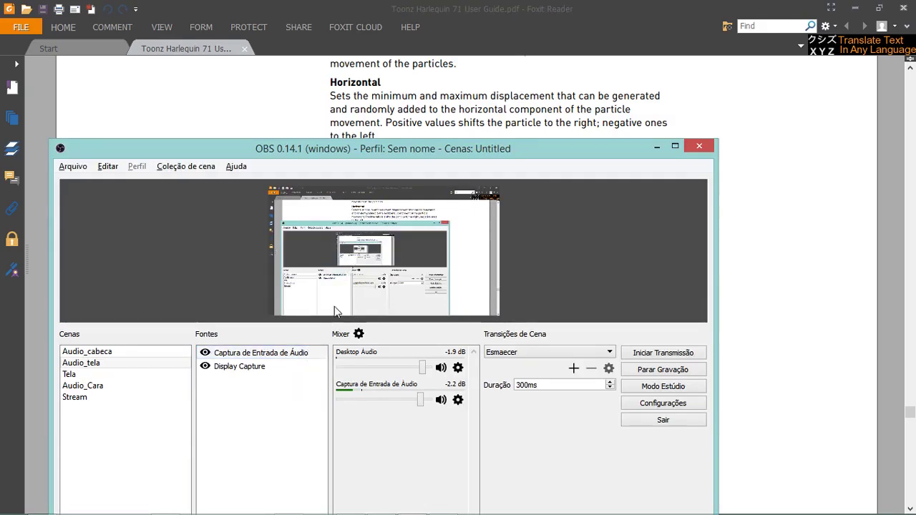
key("alt+Tab")
key("alt+Tab")
key("Tab")
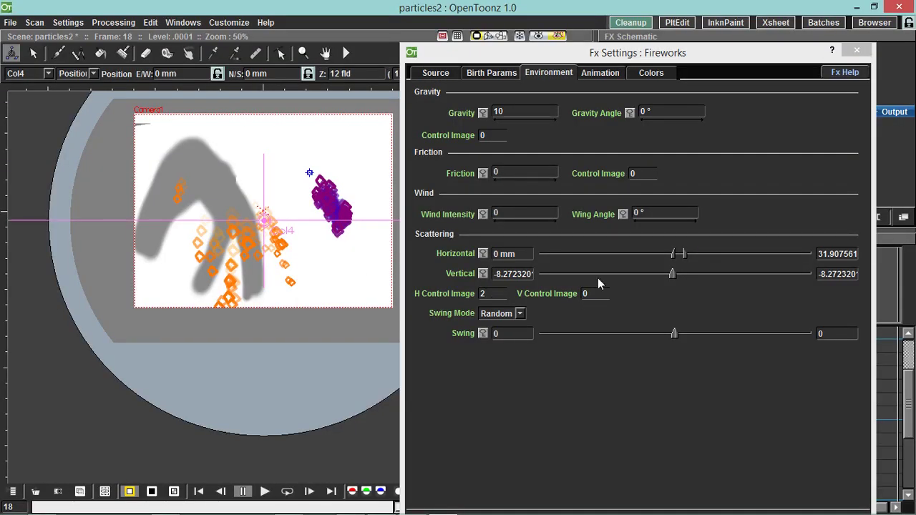
left_click(524, 388)
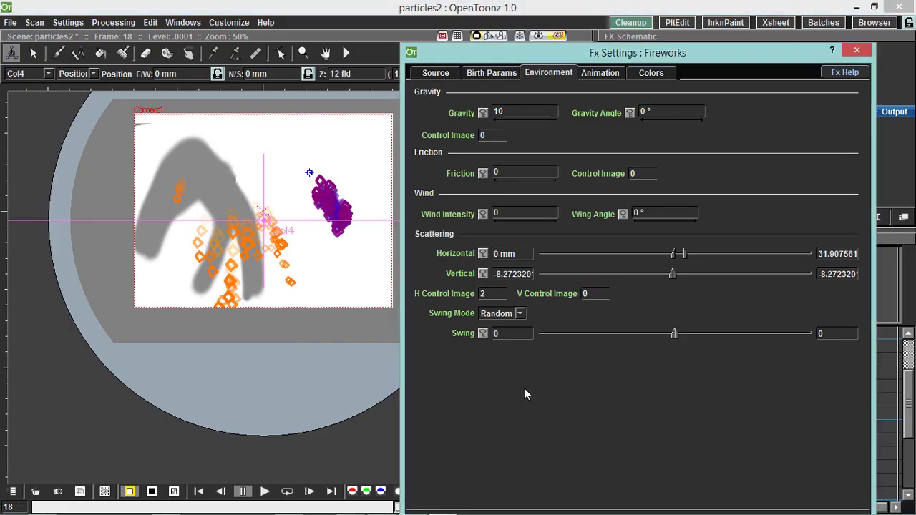
left_click_drag(521, 54, 542, 36)
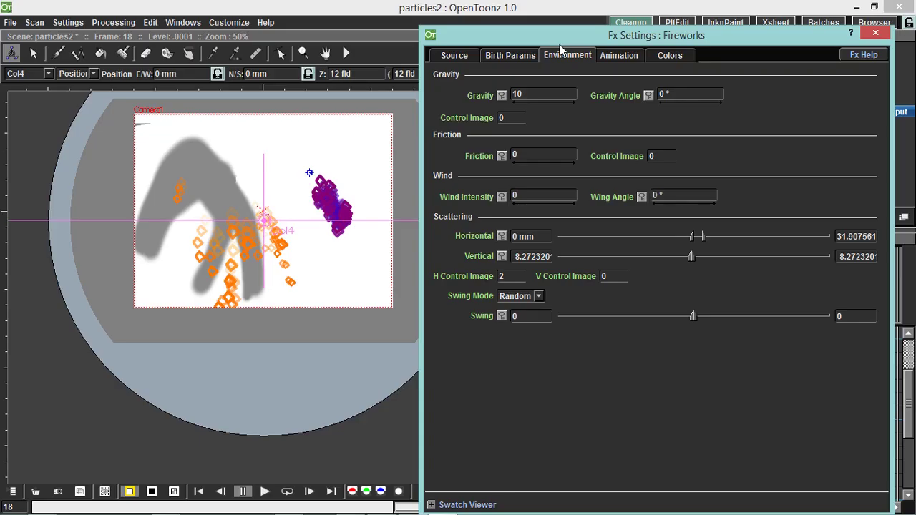
left_click_drag(560, 44, 534, 49)
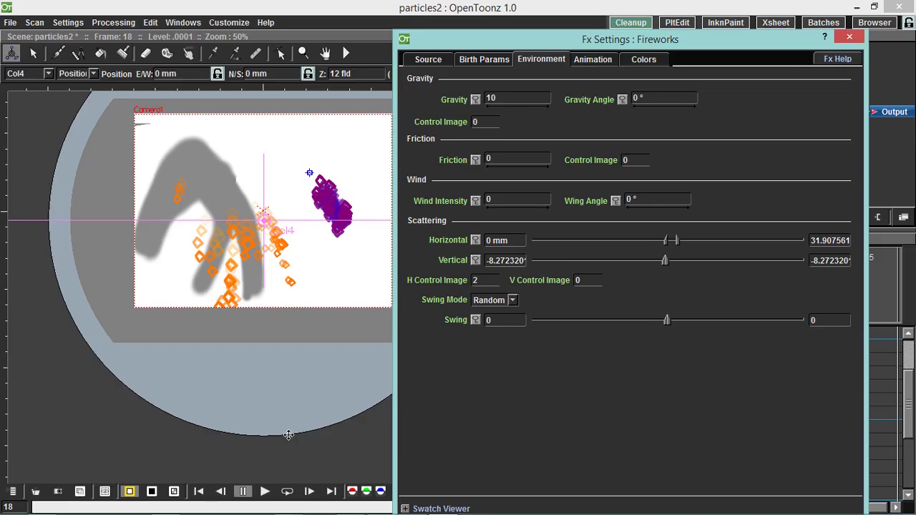
Preview the animation in a loop and place the cursor in the H Control Image value
left_click(329, 346)
key("p")
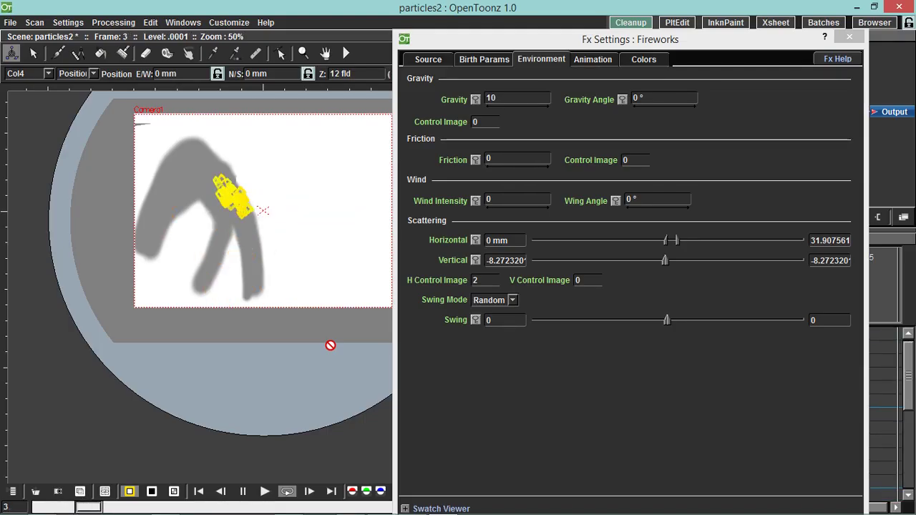
left_click(479, 280)
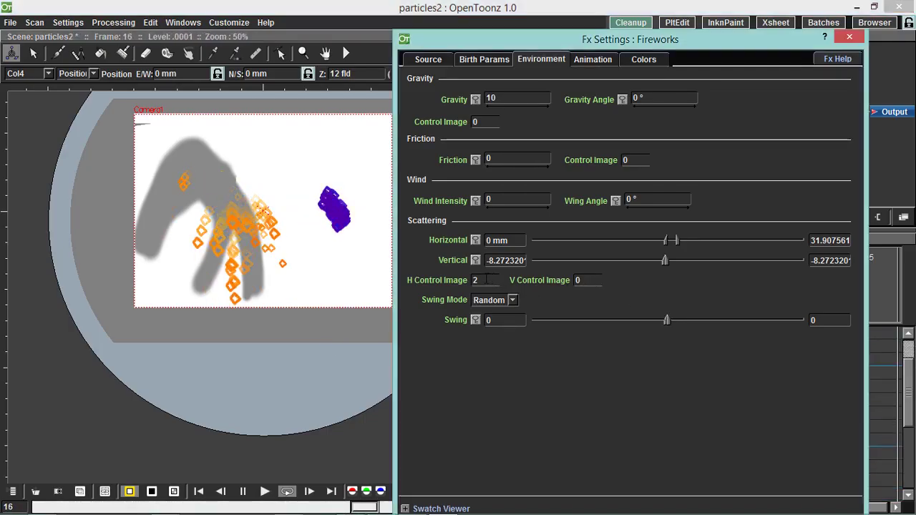
Set the H Control Image to 0 and the V Control Image to 2, then preview the animation in a loop
key("Return")
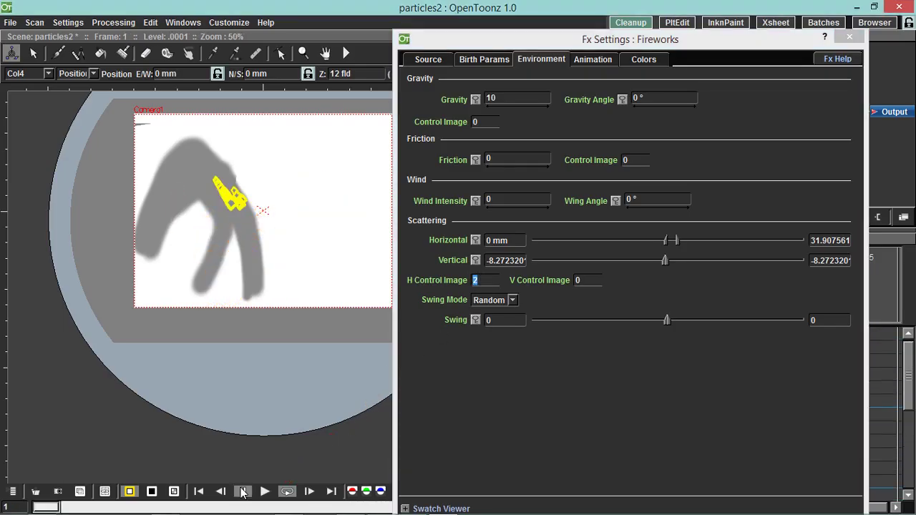
left_click(493, 282)
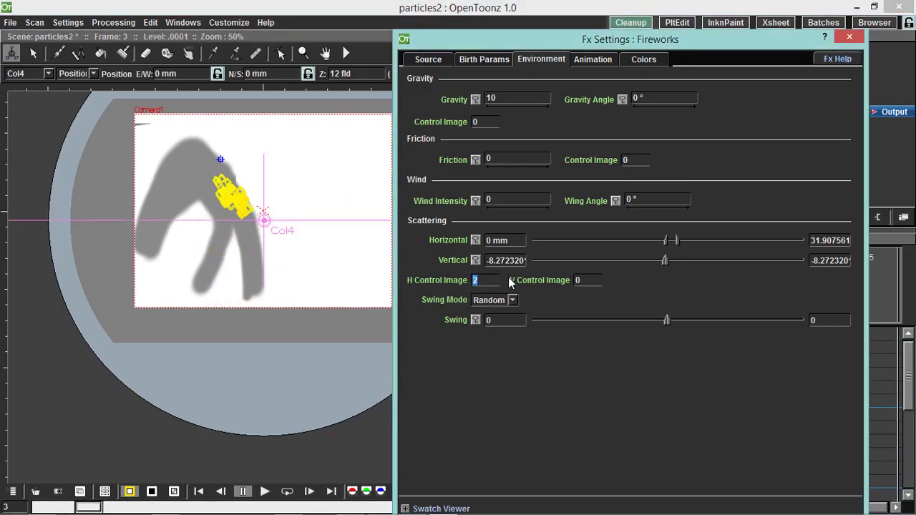
type("0")
left_click(579, 281)
type("2")
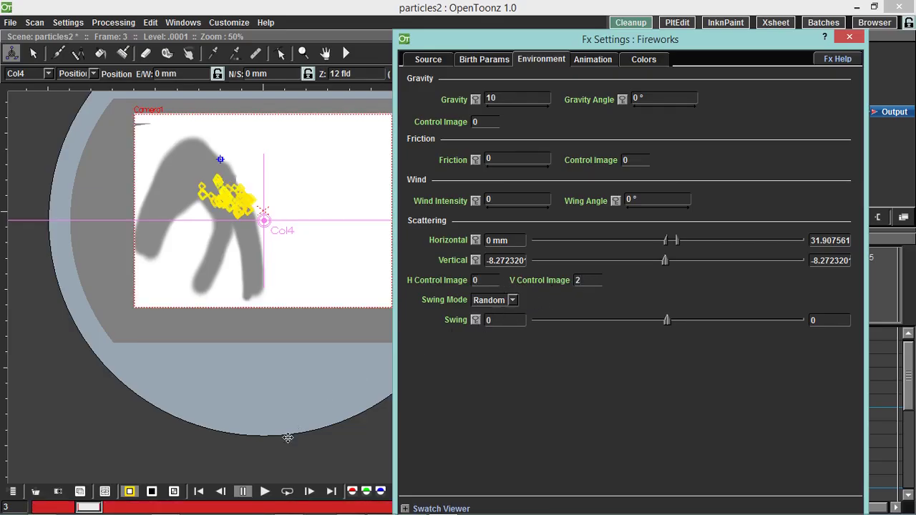
left_click(286, 493)
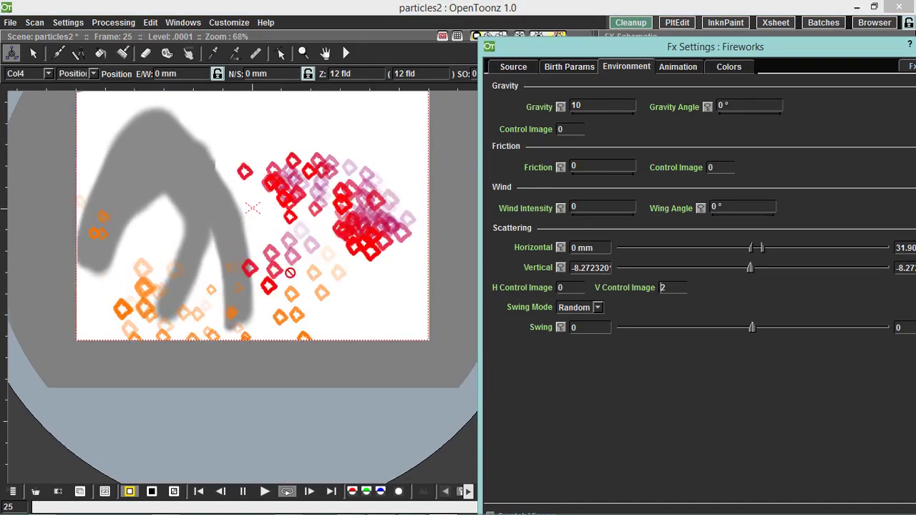
scroll(290, 272, "up", 1)
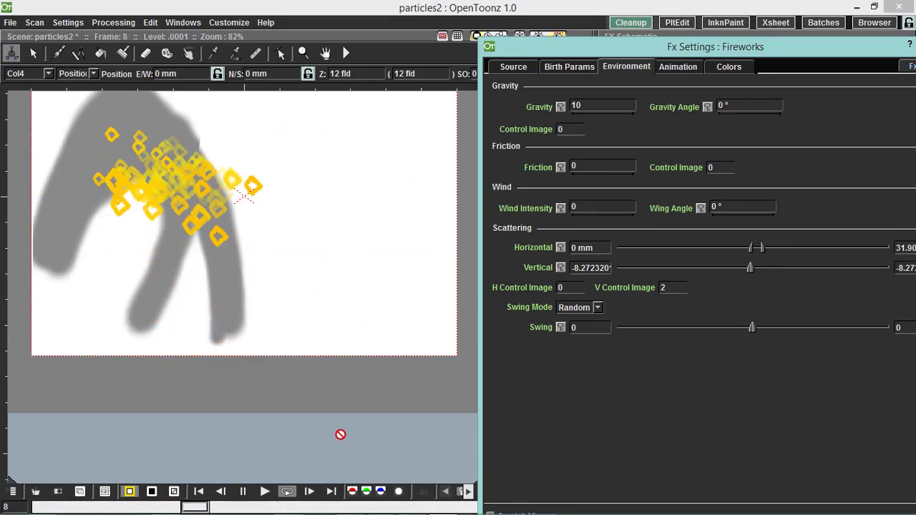
Scrub the animation back to frame 1 and set the V Control Image to 0
left_click_drag(358, 507, 77, 499)
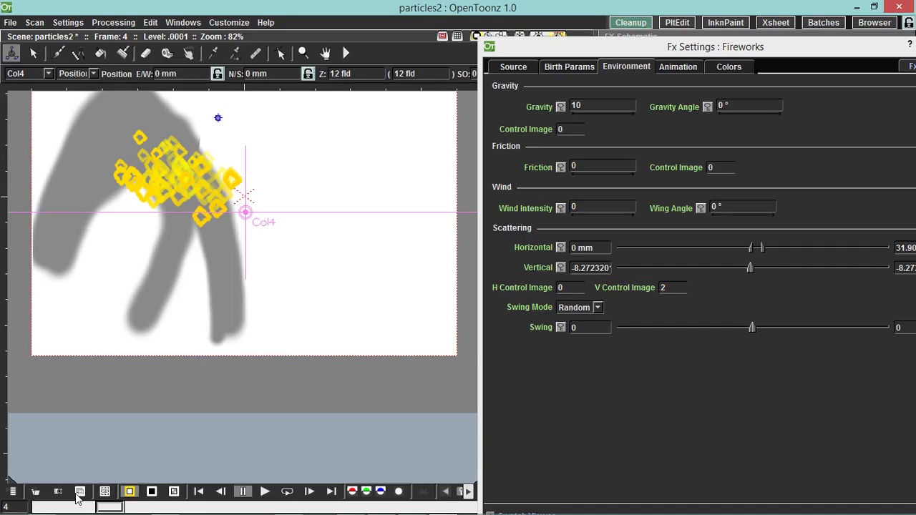
left_click_drag(77, 499, 43, 507)
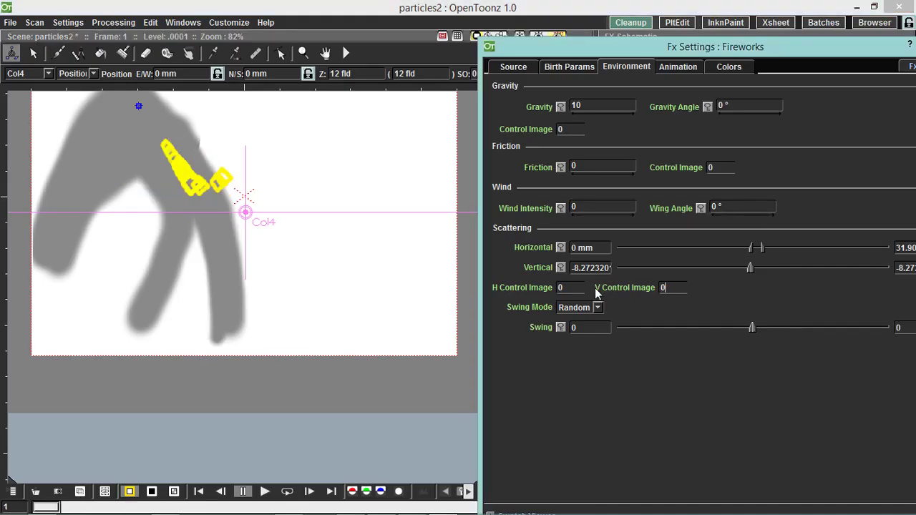
key("Return")
Look through the Swing Mode options and preview the animation in a loop with the Random mode
left_click(579, 308)
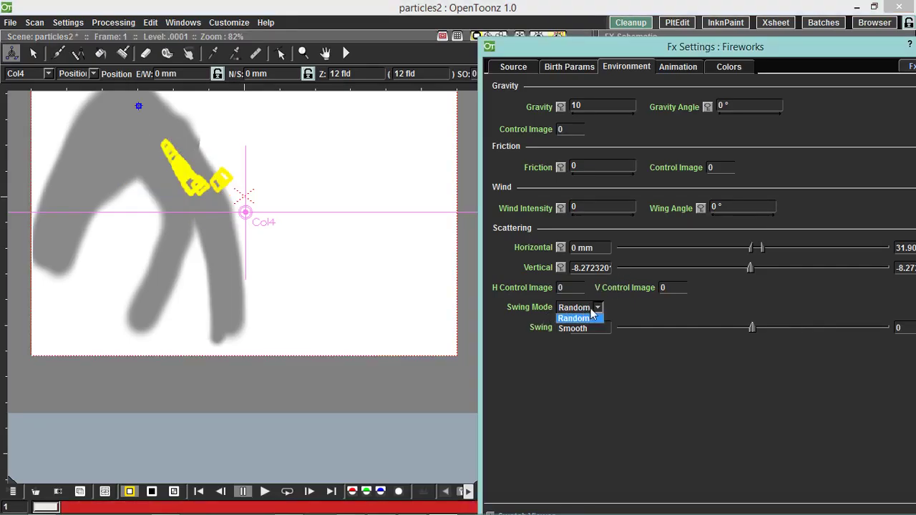
left_click(601, 313)
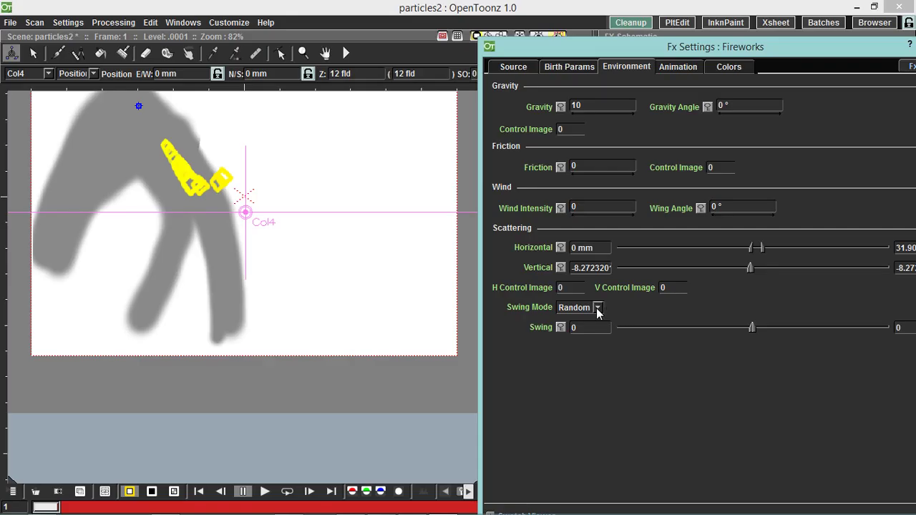
left_click(598, 309)
left_click(586, 328)
left_click(286, 498)
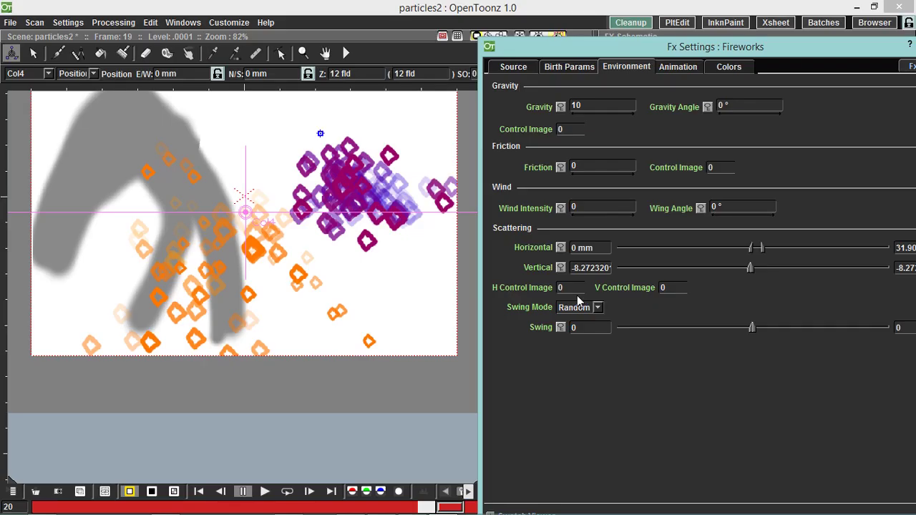
Set the scattering Swing Mode to Smooth and raise both Swing values to 2.4814
left_click(580, 307)
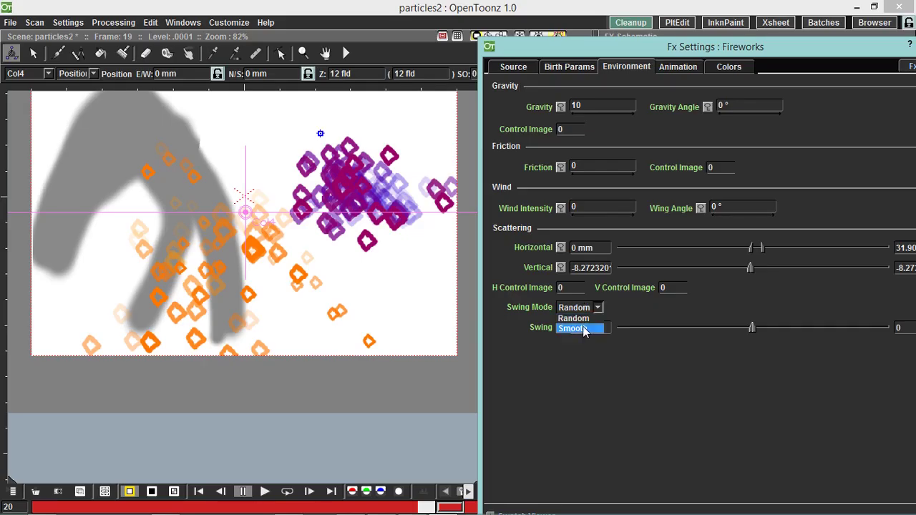
left_click(581, 328)
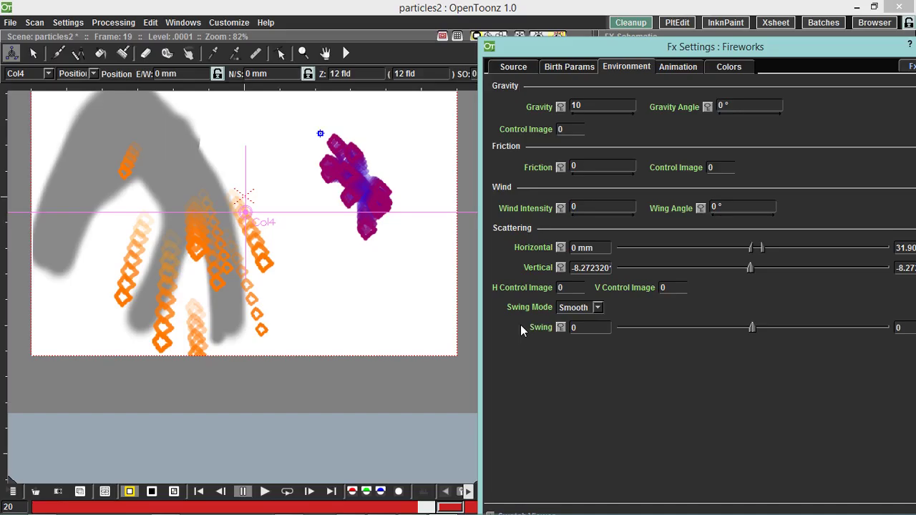
left_click(755, 328)
left_click_drag(756, 331, 752, 333)
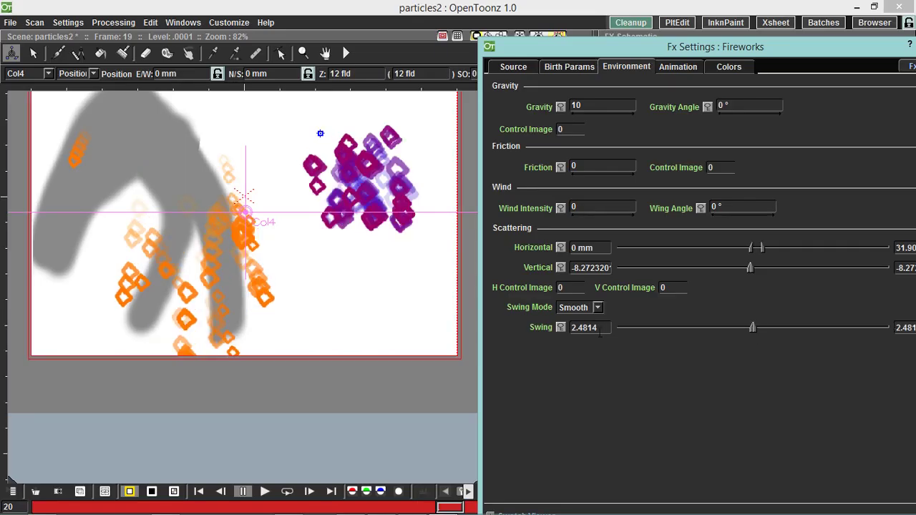
Check the Swing value with the Smooth mode, preview the animation in a loop and stop the playback
left_click(572, 328)
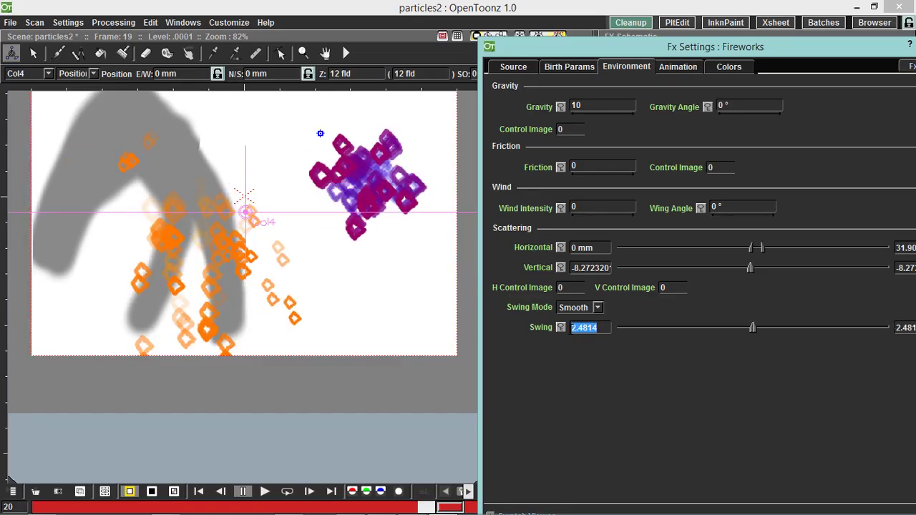
left_click(608, 328)
left_click(581, 309)
left_click(587, 328)
left_click(287, 492)
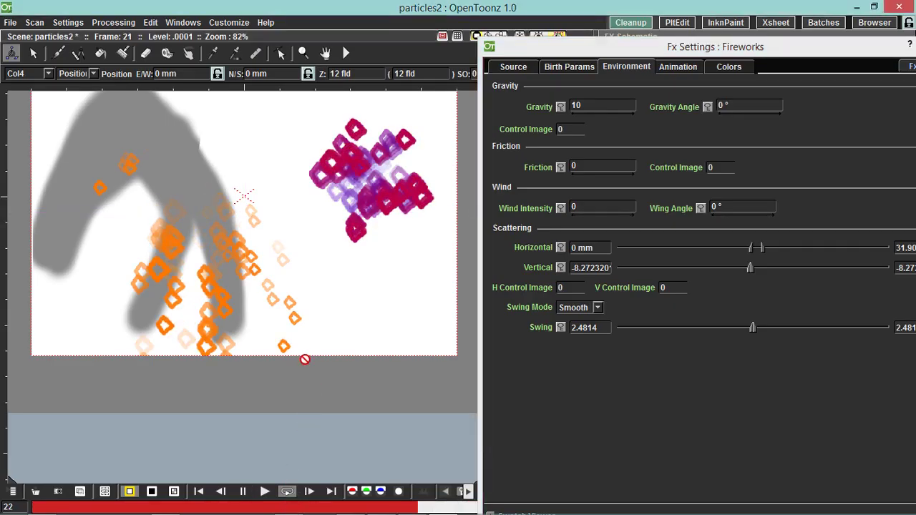
left_click(752, 337)
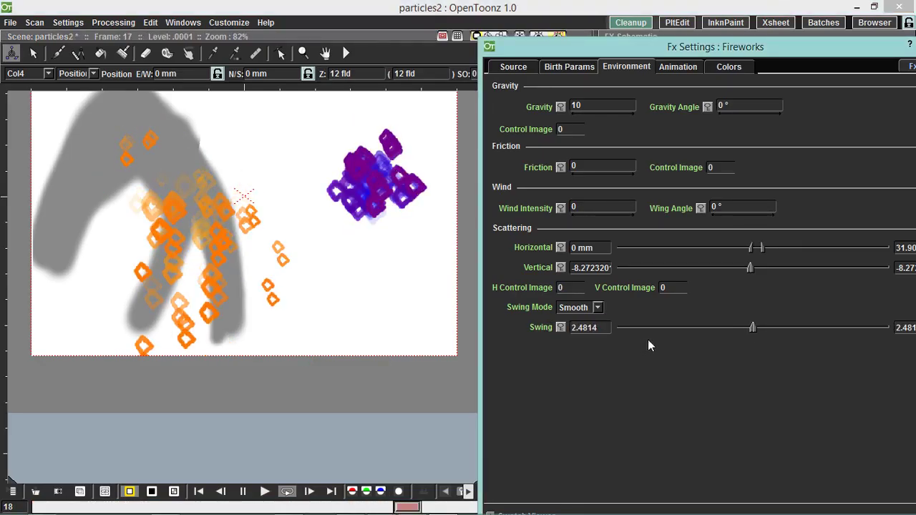
left_click(242, 492)
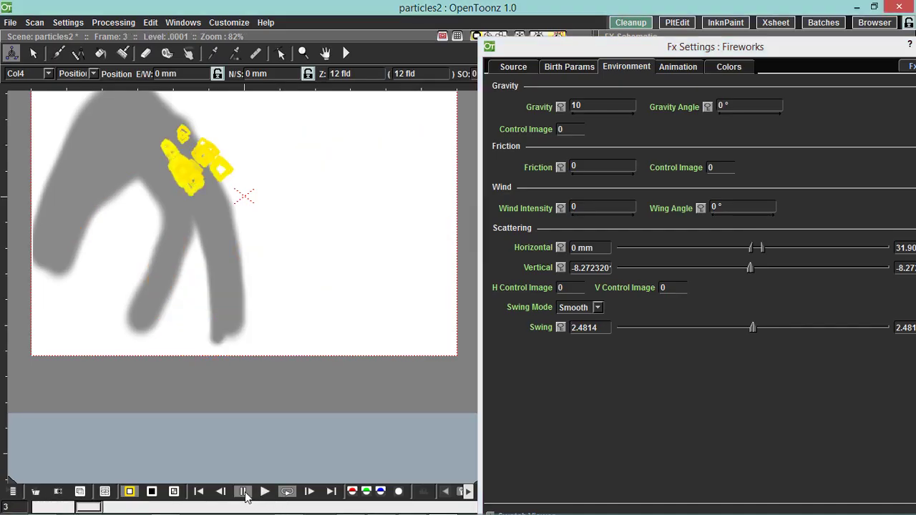
Set both the minimum and maximum Swing to 1 and preview the animation in a loop
left_click(597, 328)
double_click(597, 328)
type("1")
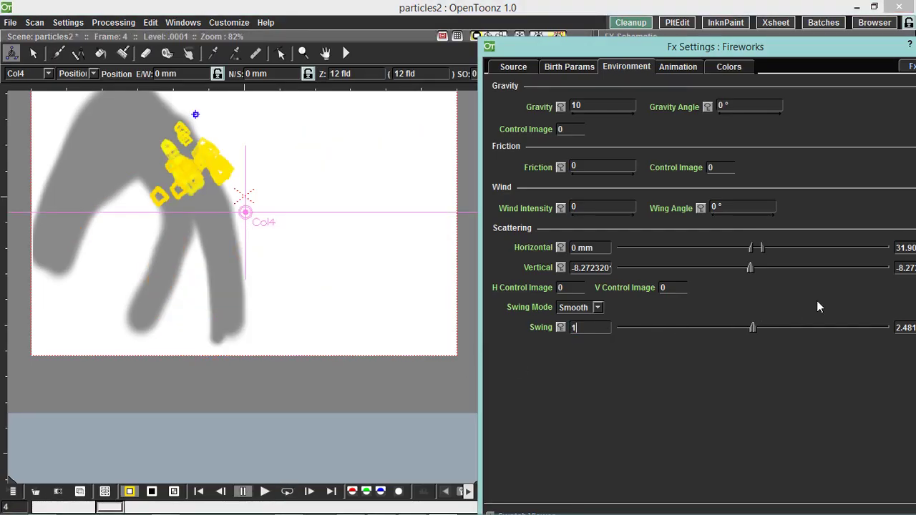
key("Tab")
type("1")
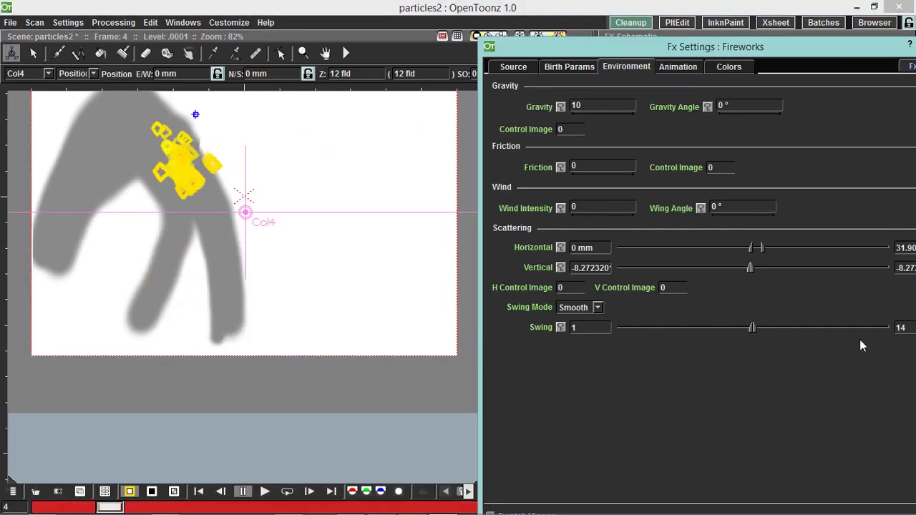
key("shift+Tab")
left_click(287, 492)
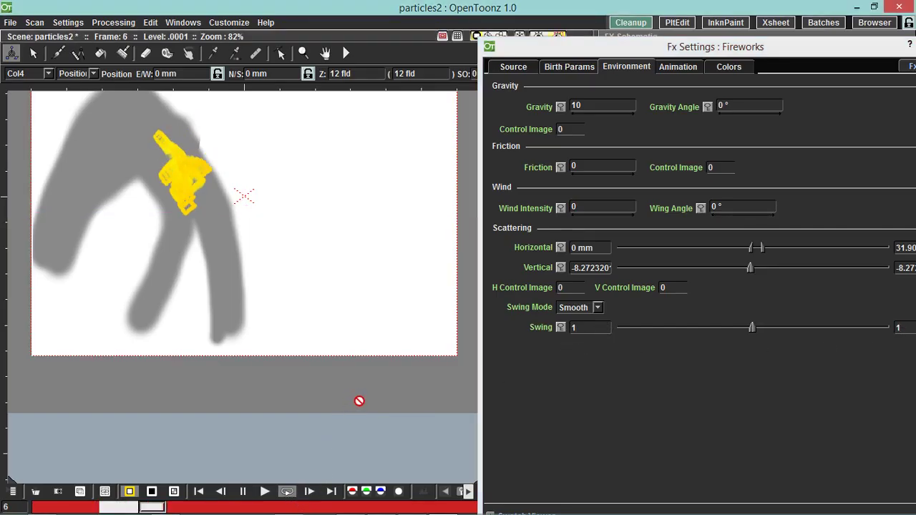
left_click(244, 494)
Set both Swing values to 2, preview the animation in a loop and scrub through the frames
left_click(666, 349)
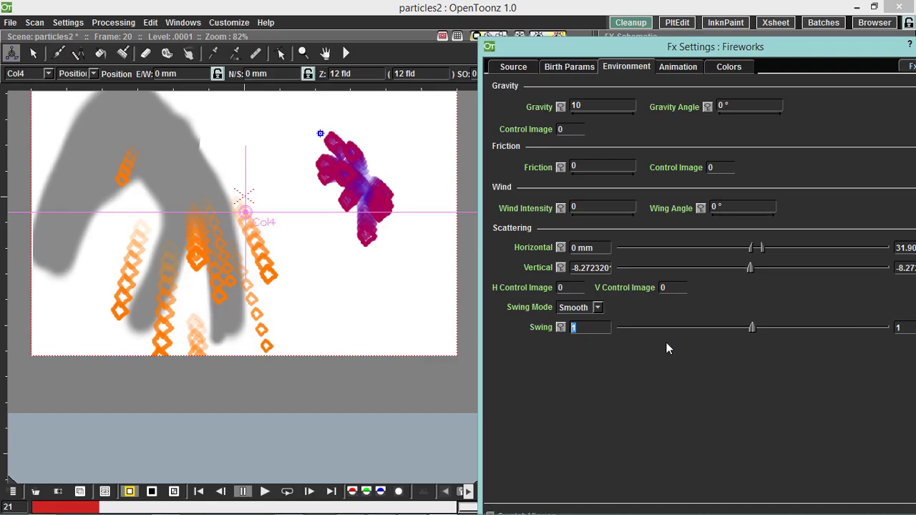
type("2")
key("Return")
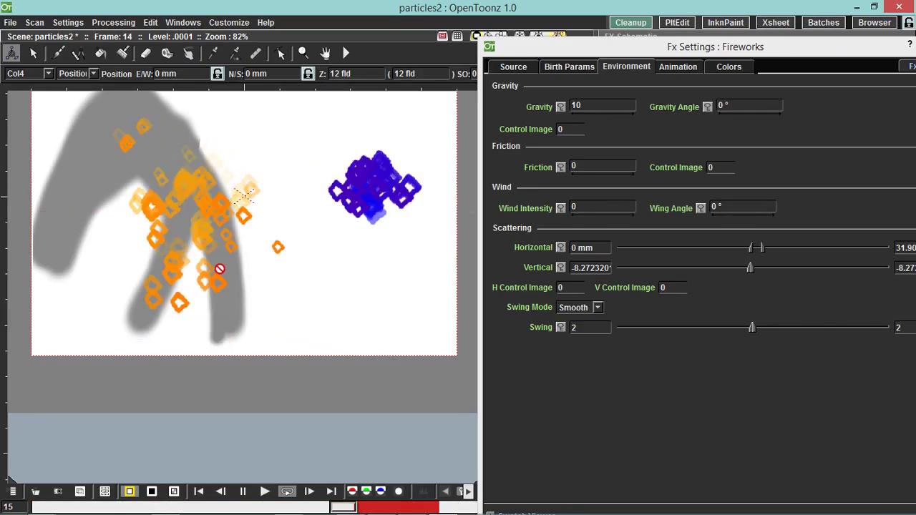
left_click(242, 492)
left_click(54, 508)
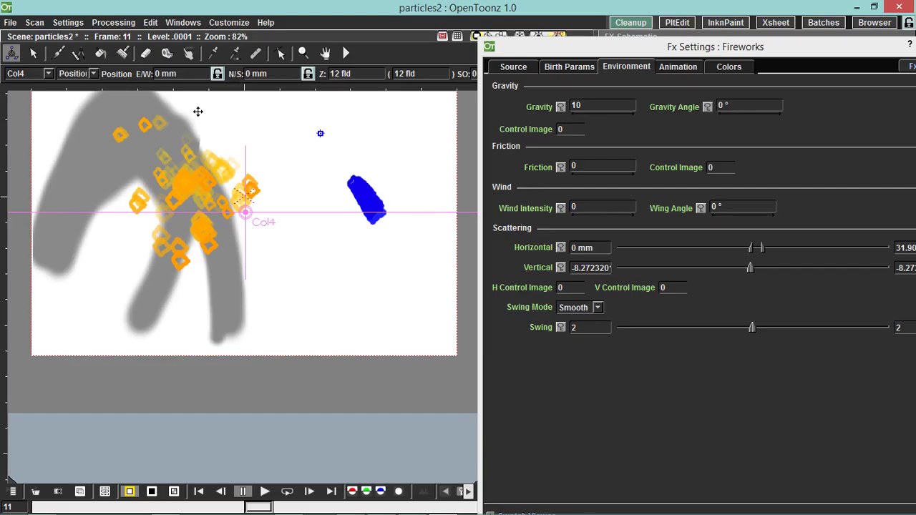
Set both Swing values to 0 and examine the particles by scrubbing to frame 7 and looping the preview
left_click(589, 328)
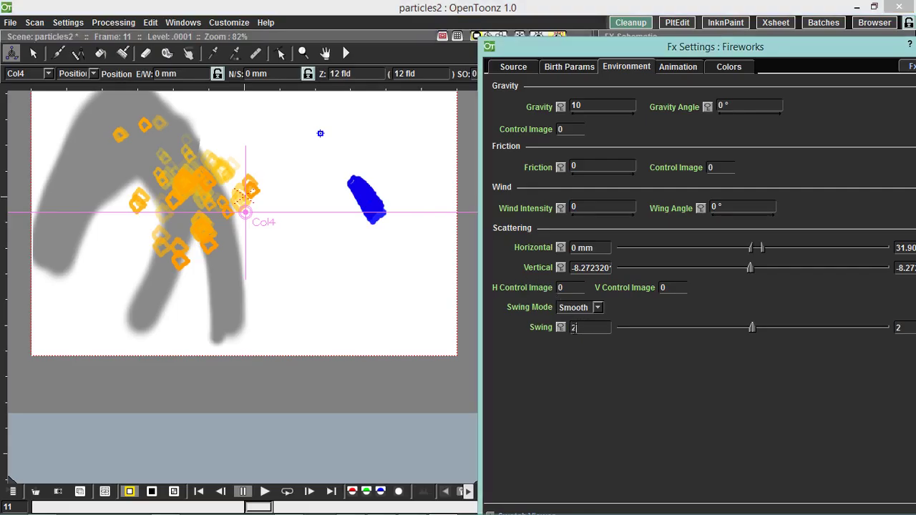
left_click(898, 328)
type("0")
key("Return")
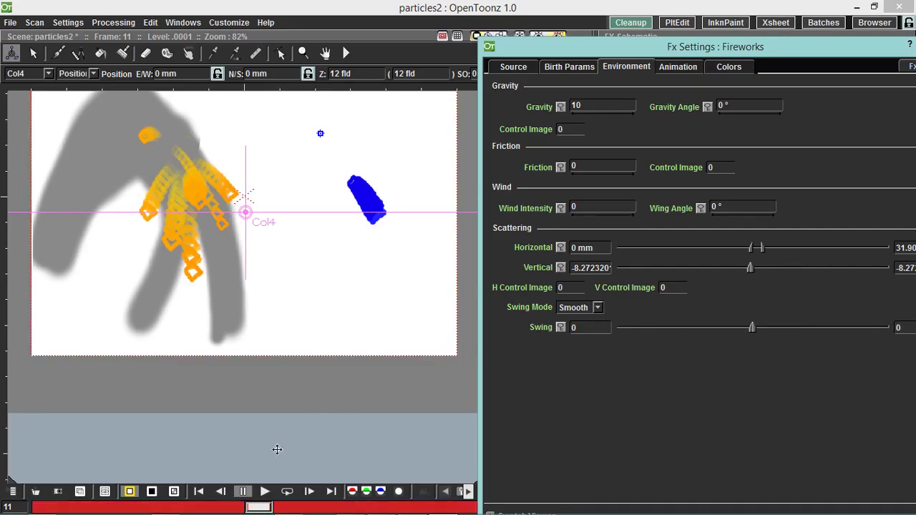
left_click(246, 507)
left_click_drag(245, 508, 175, 510)
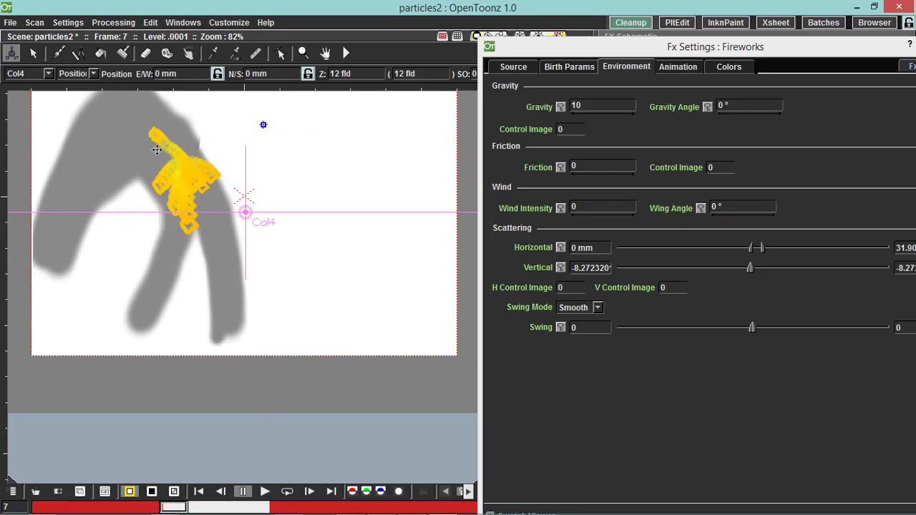
key("p")
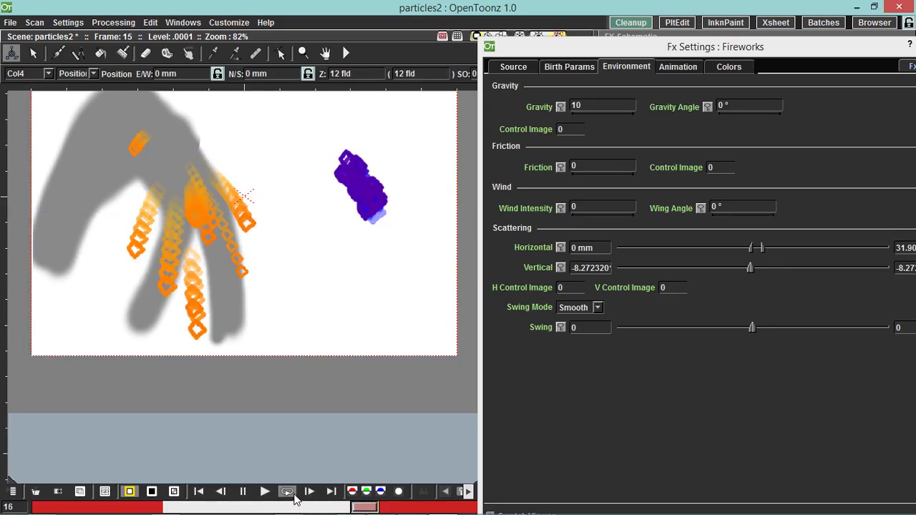
Set the scattering Swing Mode to Random and scrub the animation back to frame 5
left_click(579, 307)
left_click(573, 319)
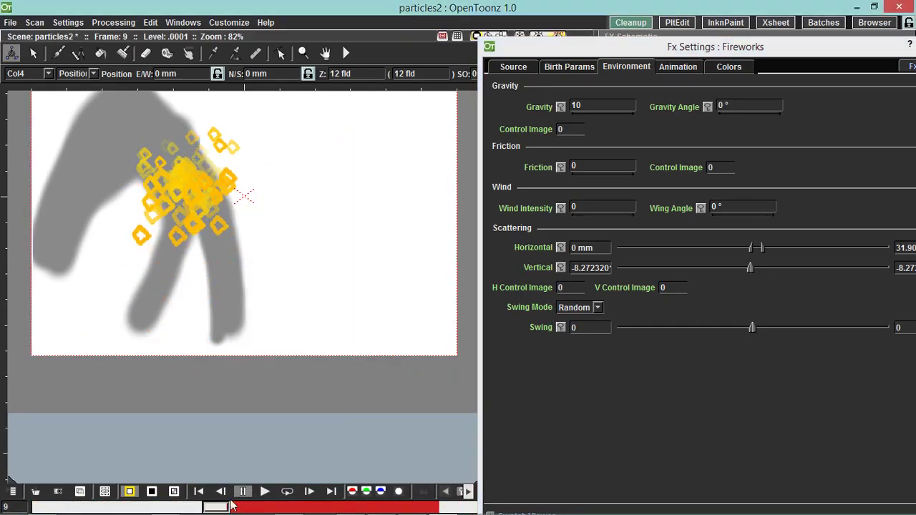
left_click(169, 508)
left_click_drag(169, 509, 131, 508)
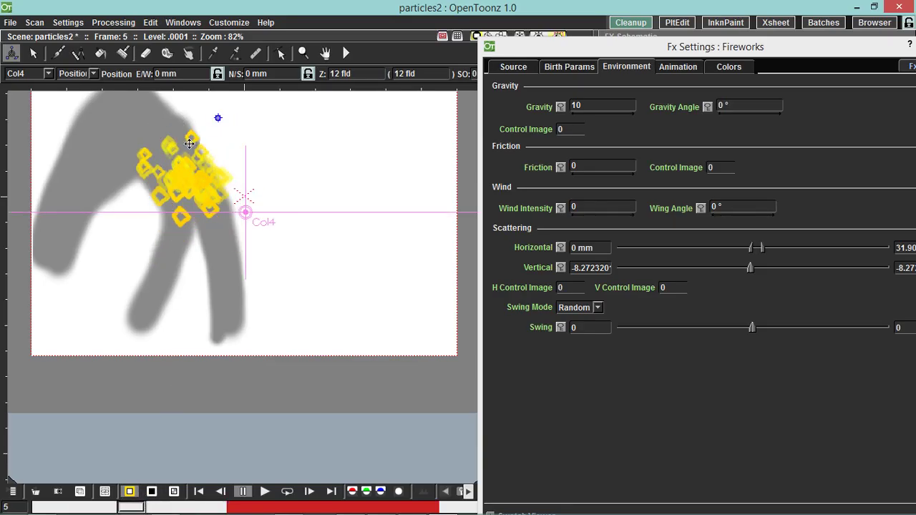
Advance frame by frame to frame 10 and go back to frame 1 to examine the random particle movement
key("period")
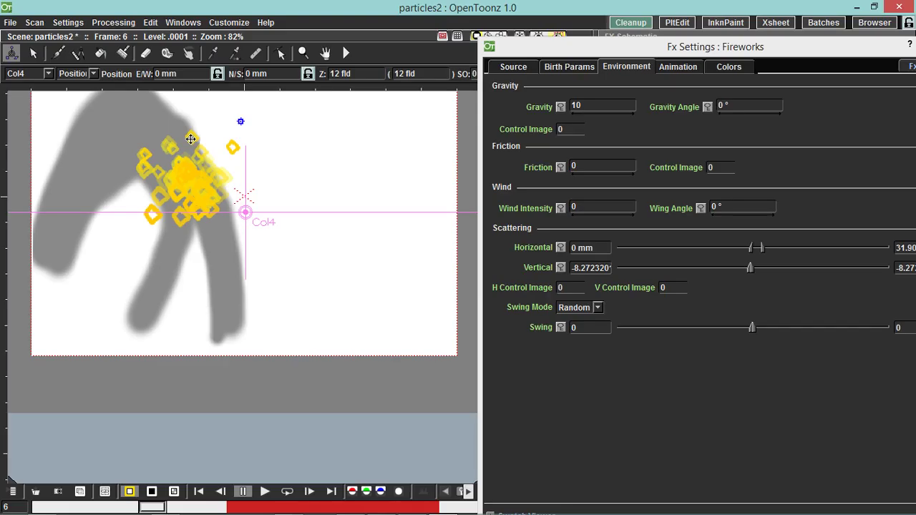
key("period")
key("period")
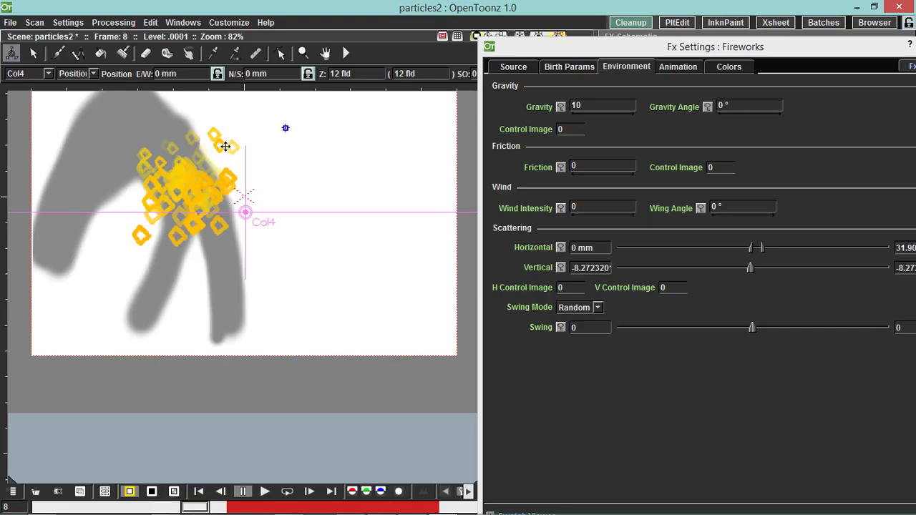
key("period")
key("period")
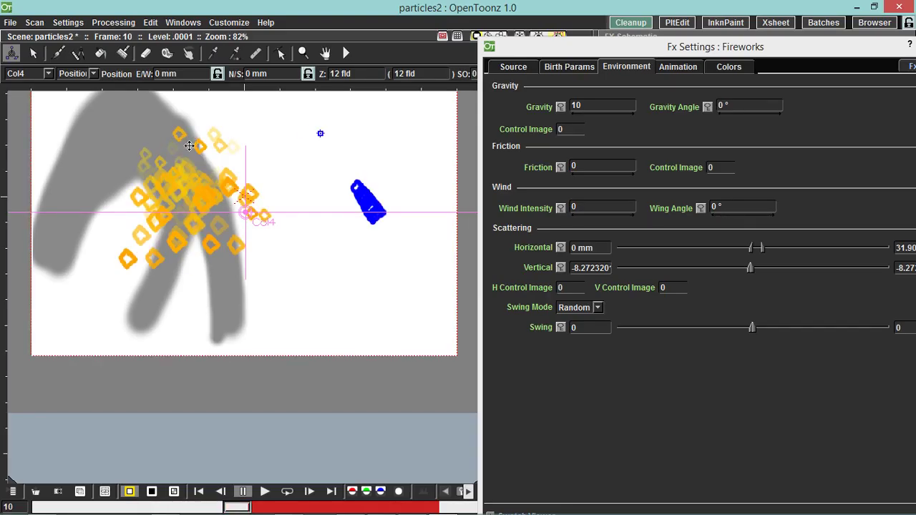
key("comma")
key("comma")
key("comma")
key("comma")
key("comma")
key("comma")
key("comma")
key("comma")
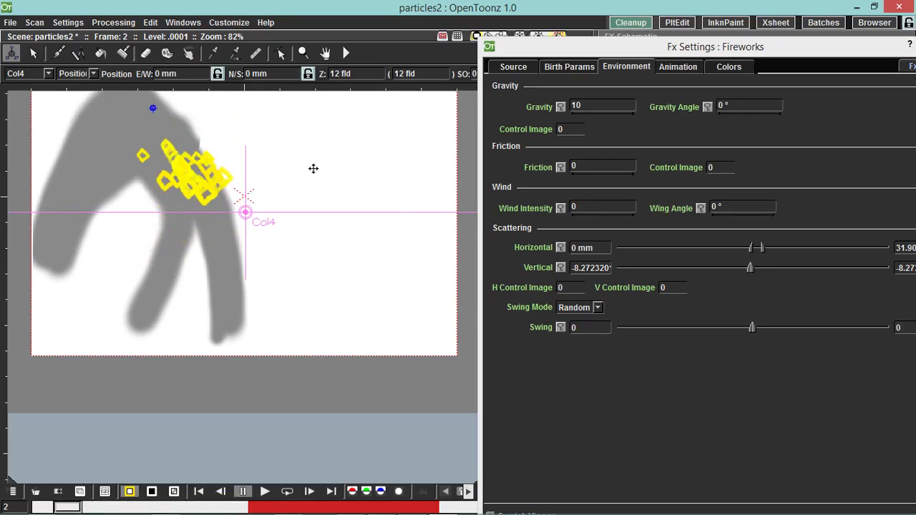
key("comma")
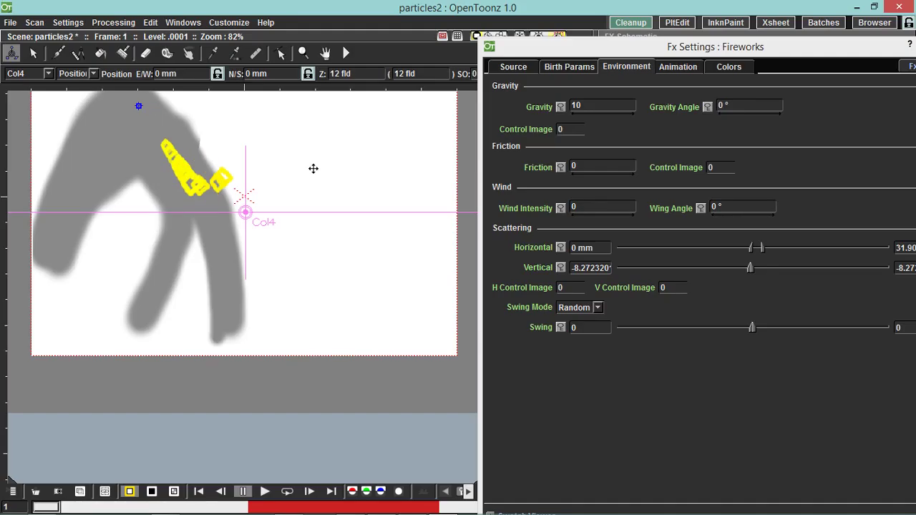
Reposition the Fx Settings window over the viewer and open the Animation settings of the Fireworks effect
left_click(582, 52)
left_click_drag(583, 51, 493, 53)
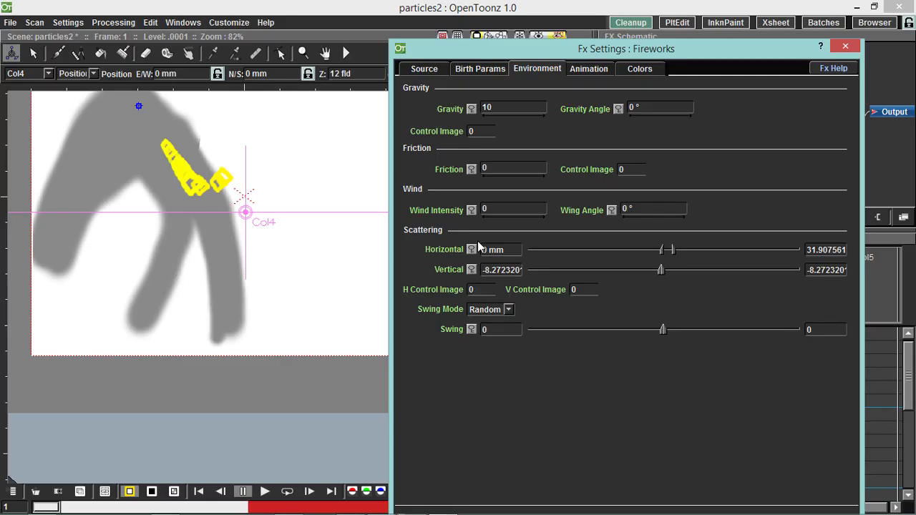
left_click_drag(573, 60, 499, 106)
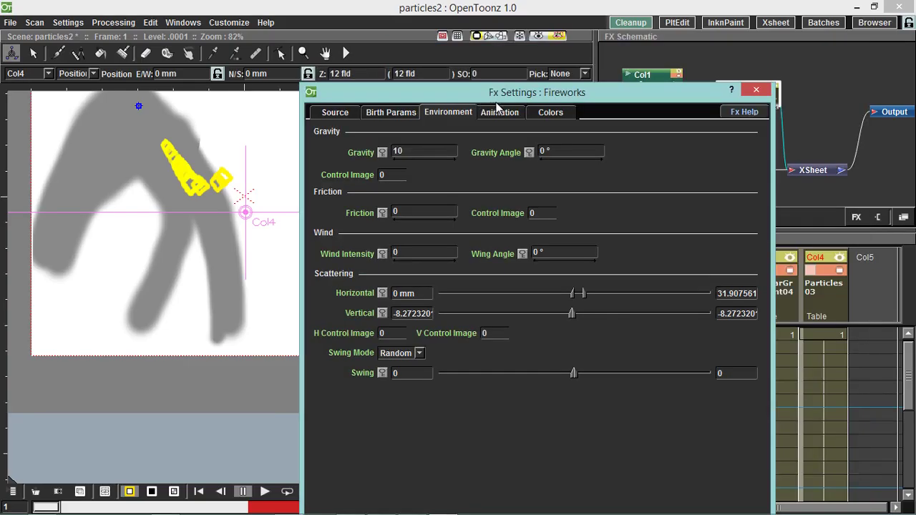
left_click(501, 112)
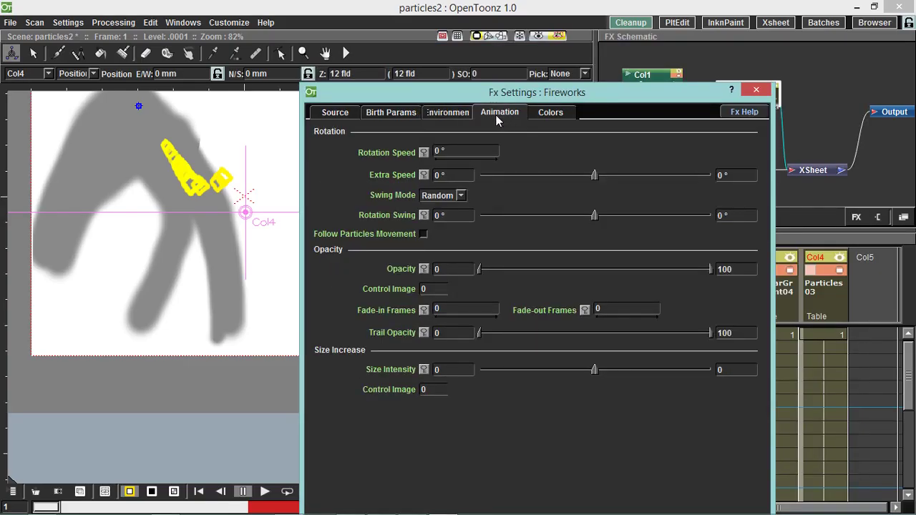